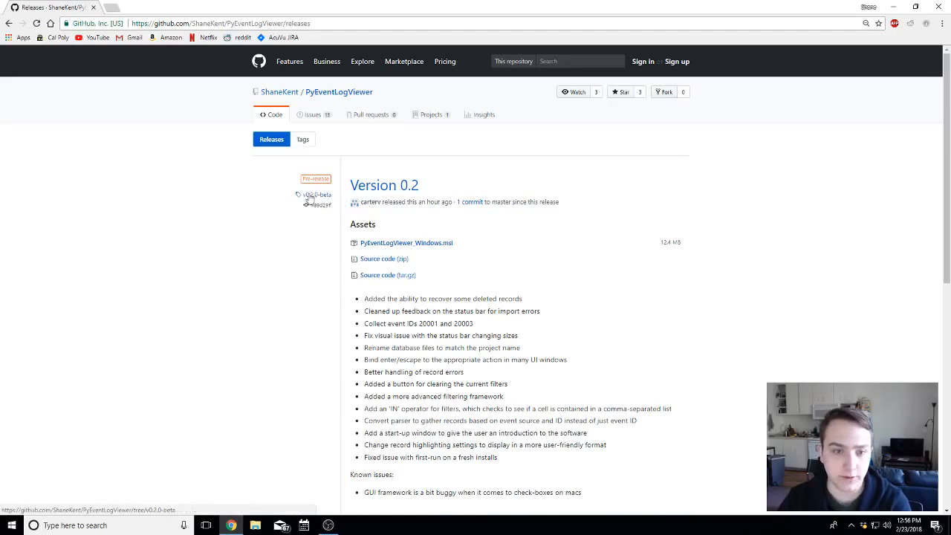
# Step: Download PyEventLogViewer_Windows.msi from the Version 0.2 release into the Downloads folder and open the downloaded installer
pyautogui.click(416, 247)
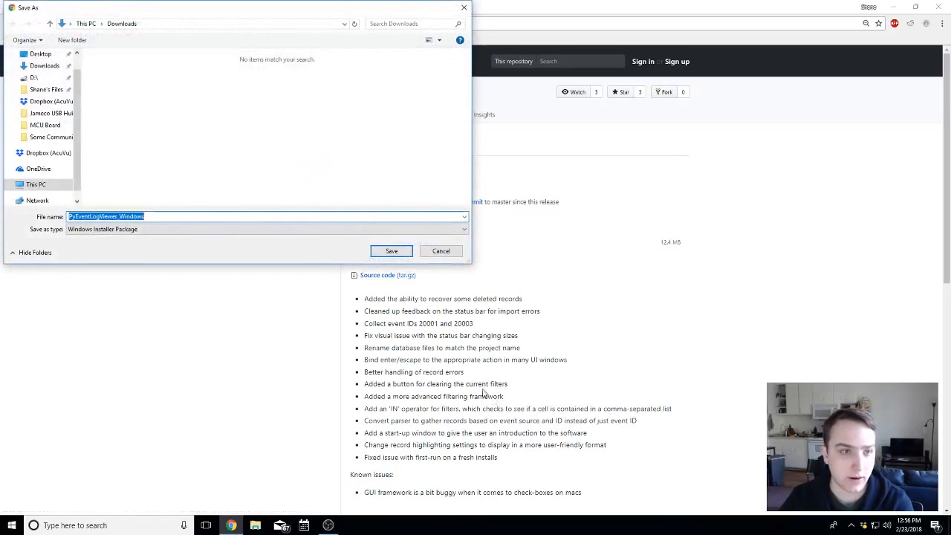
pyautogui.click(392, 251)
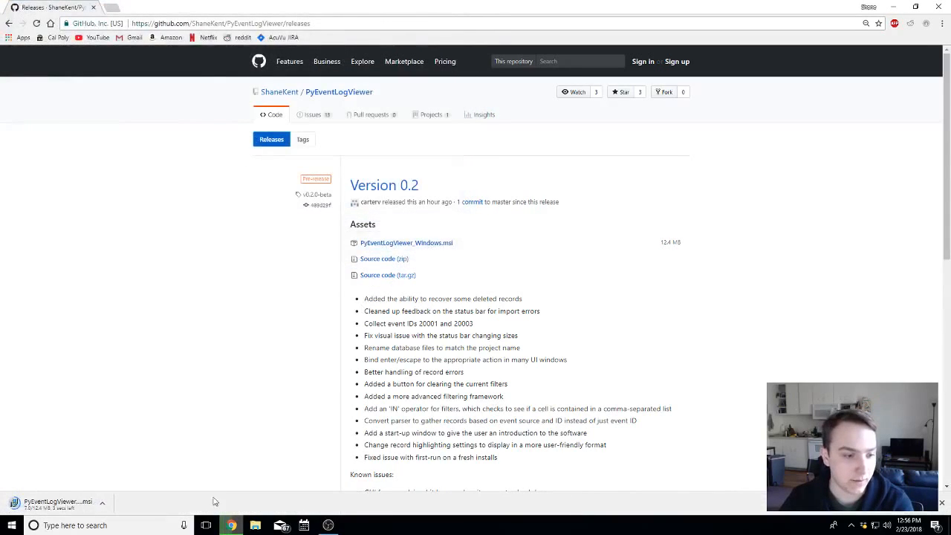
pyautogui.click(54, 503)
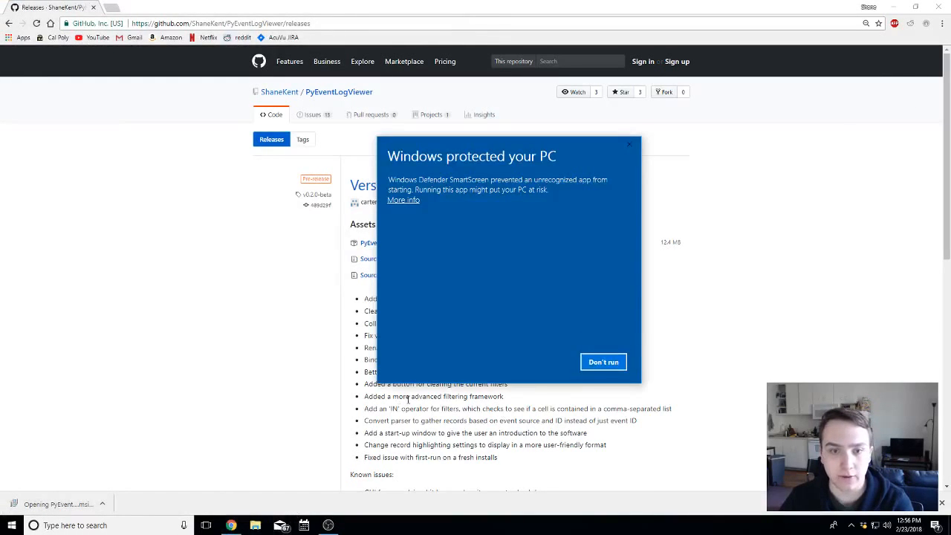
# Step: Check the installer's app and publisher details and allow it to run anyway in both Windows SmartScreen and Norton Download Insight
pyautogui.click(387, 196)
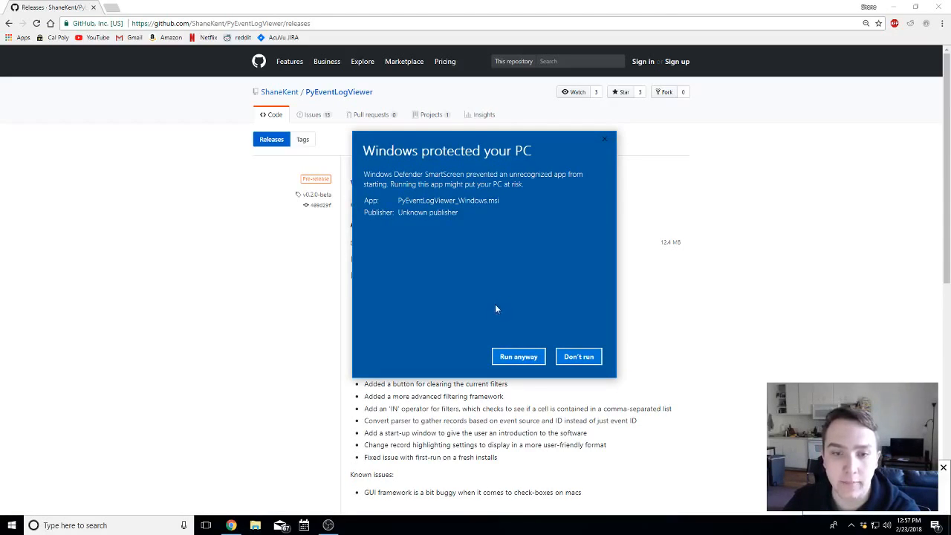
pyautogui.moveTo(399, 211); pyautogui.dragTo(457, 213)
pyautogui.click(459, 216)
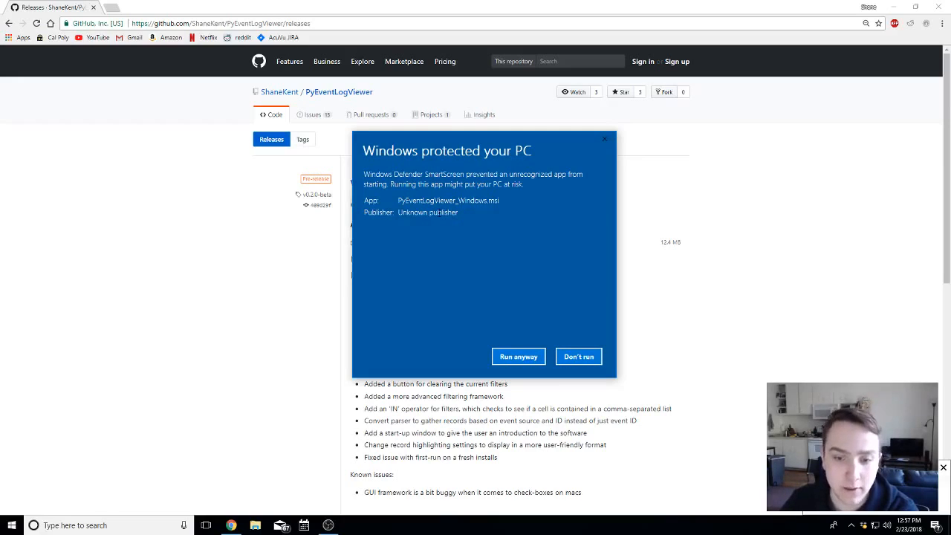
pyautogui.click(518, 358)
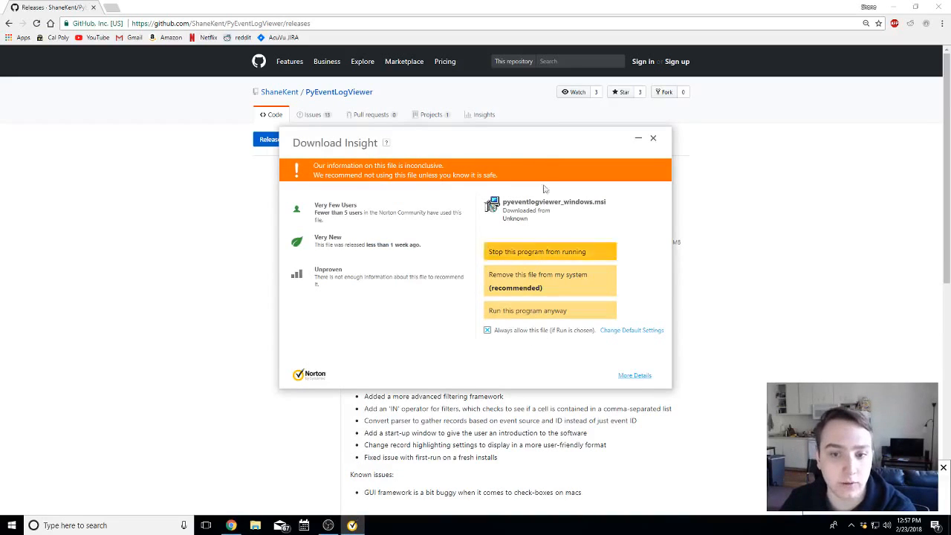
pyautogui.moveTo(518, 136)
pyautogui.mouseDown()
pyautogui.moveTo(509, 149)
pyautogui.moveTo(515, 120)
pyautogui.moveTo(507, 129)
pyautogui.mouseUp()
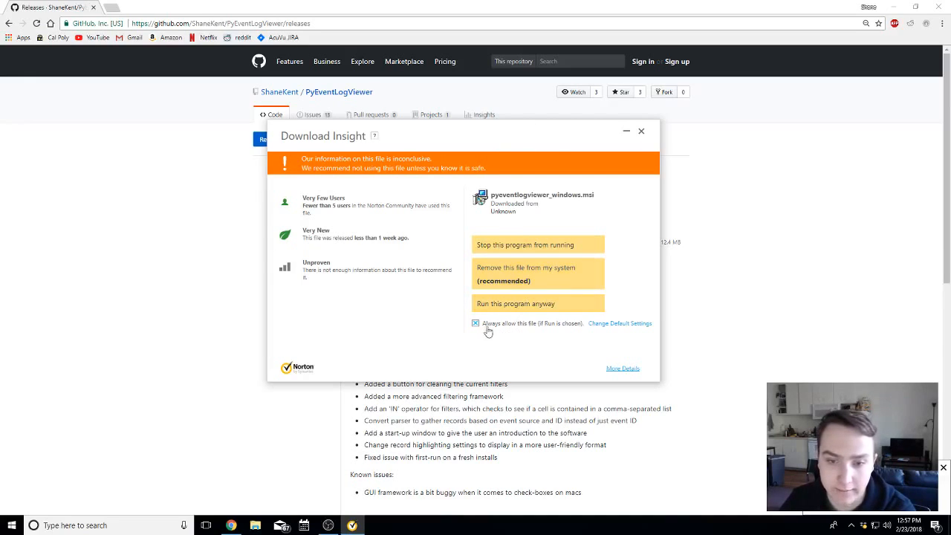
pyautogui.click(541, 304)
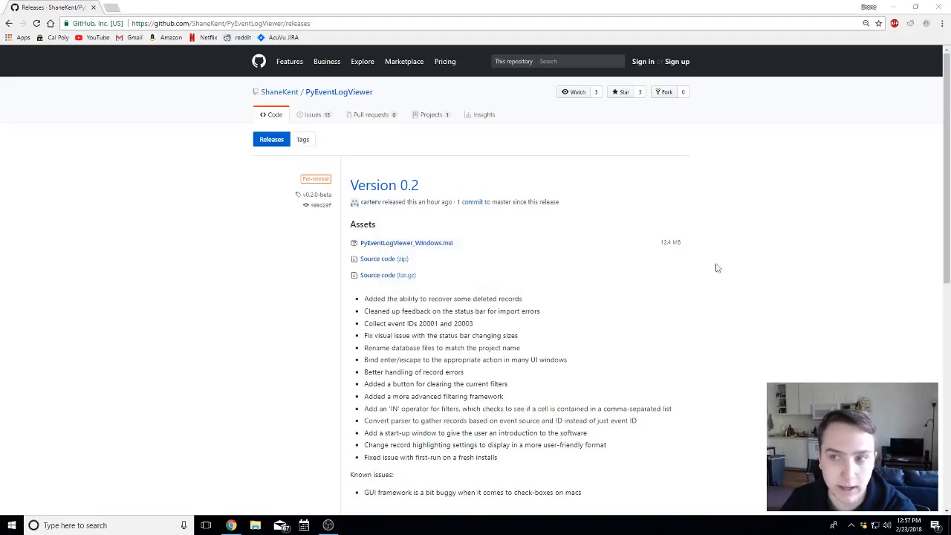
# Step: Minimize the browser, launch Timeline Viewer from the desktop, and move its window clear of the desktop files
pyautogui.click(895, 7)
pyautogui.moveTo(37, 119)
pyautogui.mouseDown()
pyautogui.moveTo(39, 173)
pyautogui.moveTo(28, 176)
pyautogui.moveTo(31, 121)
pyautogui.mouseUp()
pyautogui.doubleClick(19, 121)
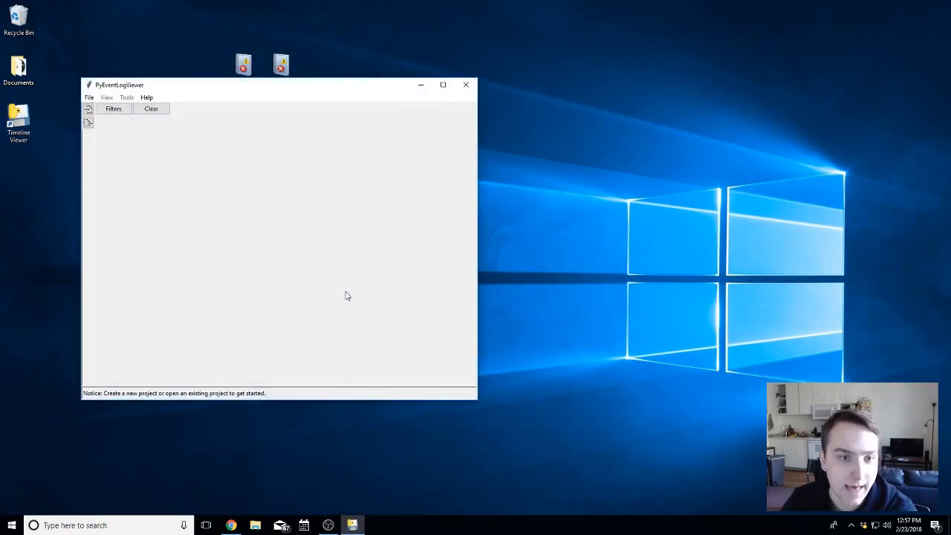
pyautogui.moveTo(225, 88); pyautogui.dragTo(446, 52)
# Step: Create a new project titled ExampleProject in the default workspace folder
pyautogui.click(322, 62)
pyautogui.click(323, 62)
pyautogui.click(323, 62)
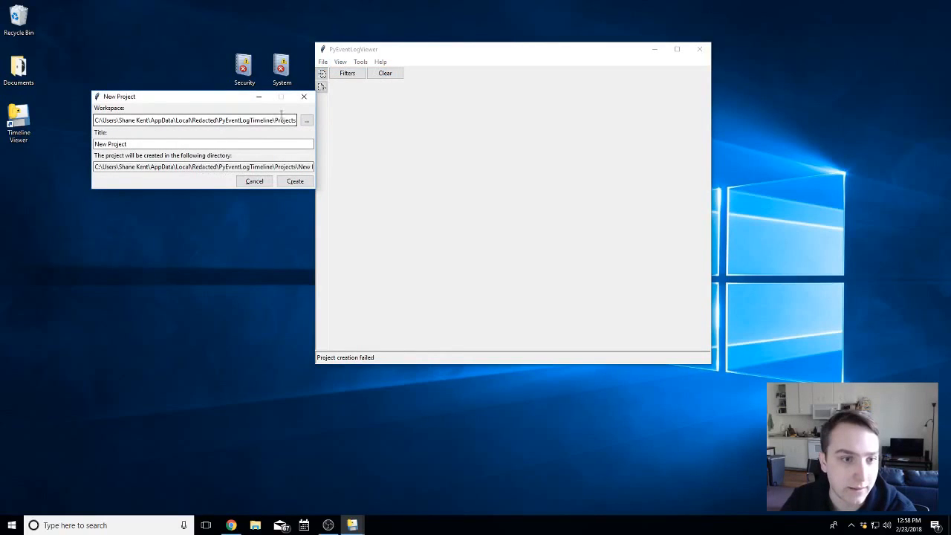
pyautogui.click(306, 121)
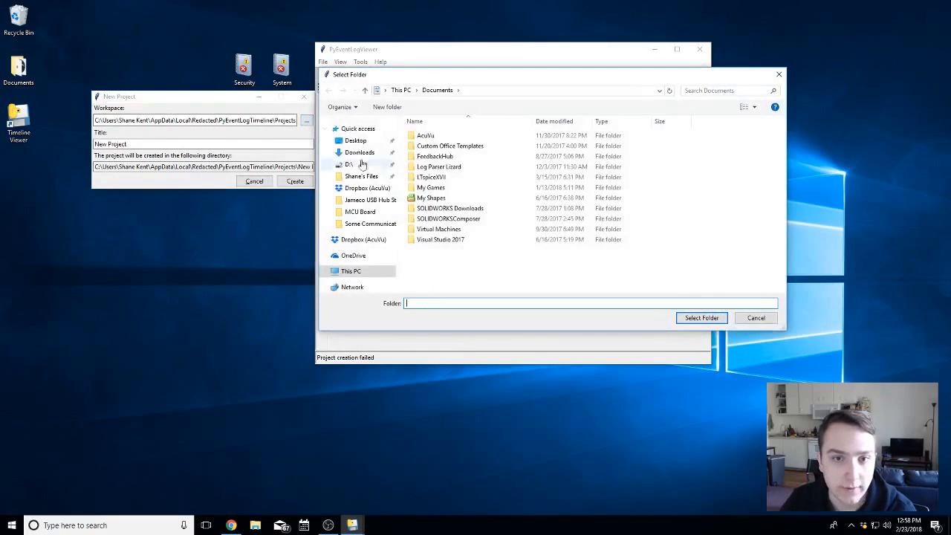
pyautogui.click(759, 319)
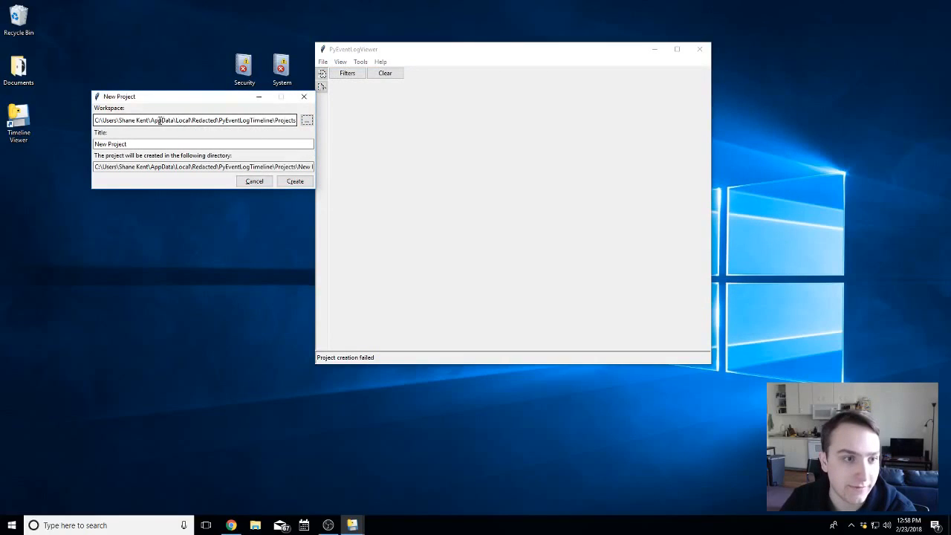
pyautogui.tripleClick(220, 144)
pyautogui.write('Examp')
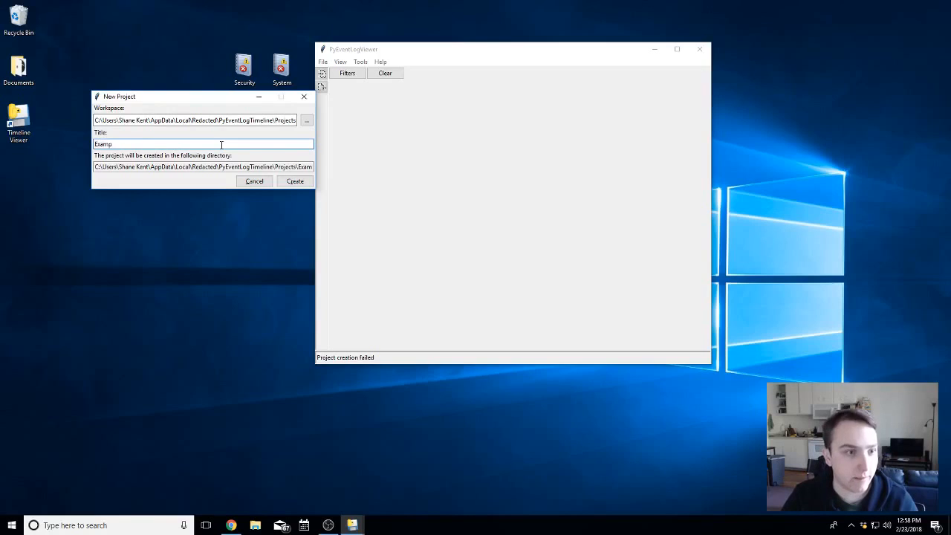
pyautogui.write('leProject')
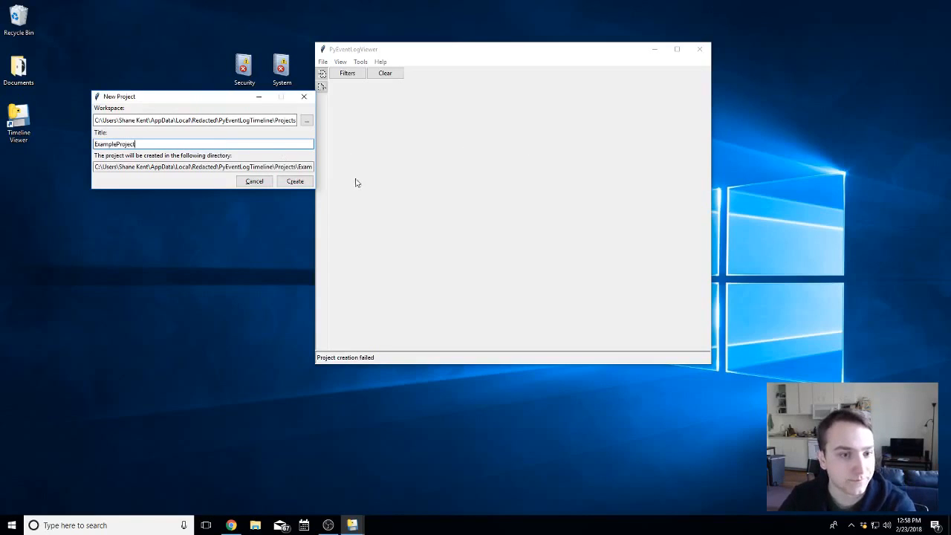
pyautogui.click(295, 183)
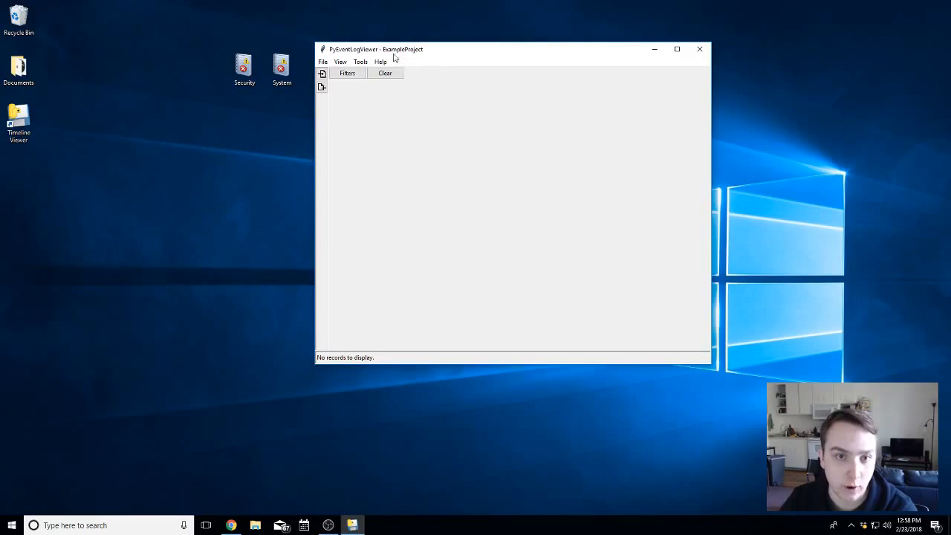
# Step: Import the Security event log from the Desktop with the alias DesktopSecurity
pyautogui.click(323, 64)
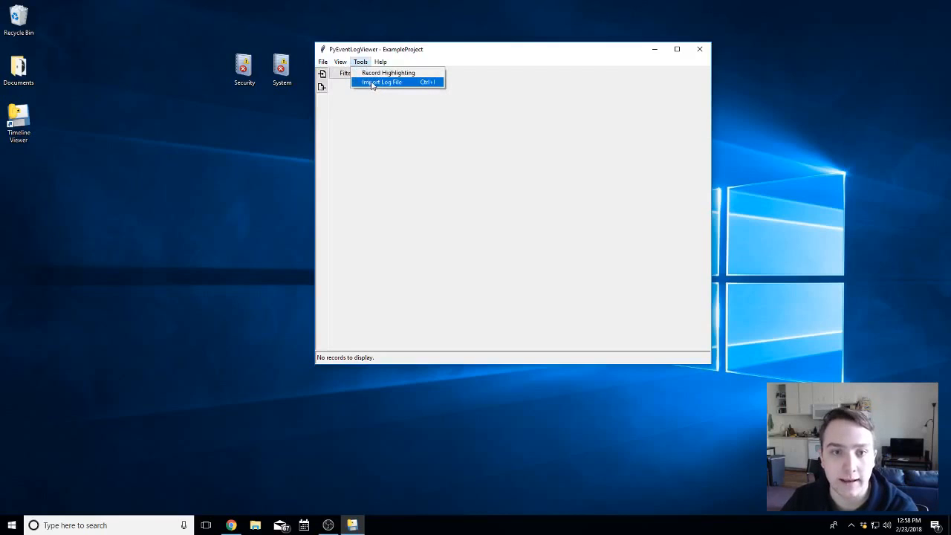
pyautogui.click(373, 83)
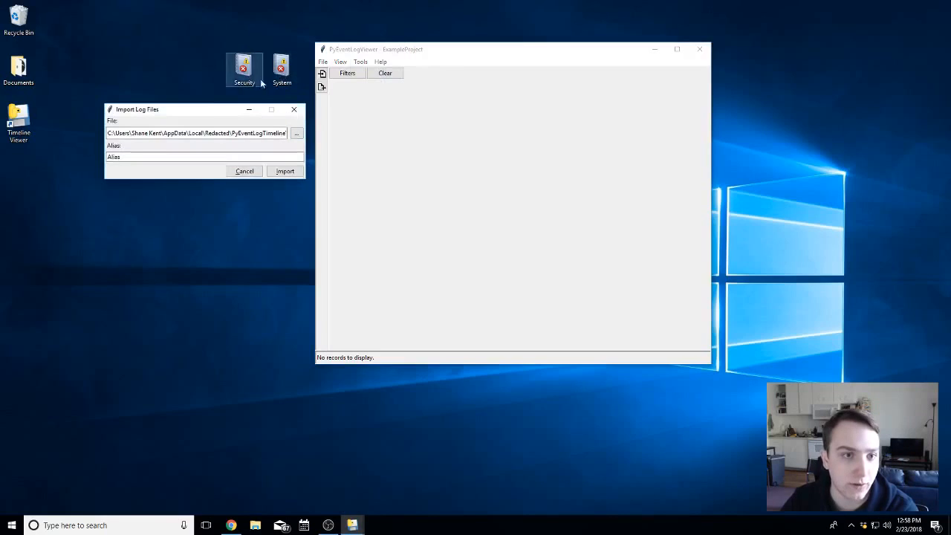
pyautogui.click(295, 133)
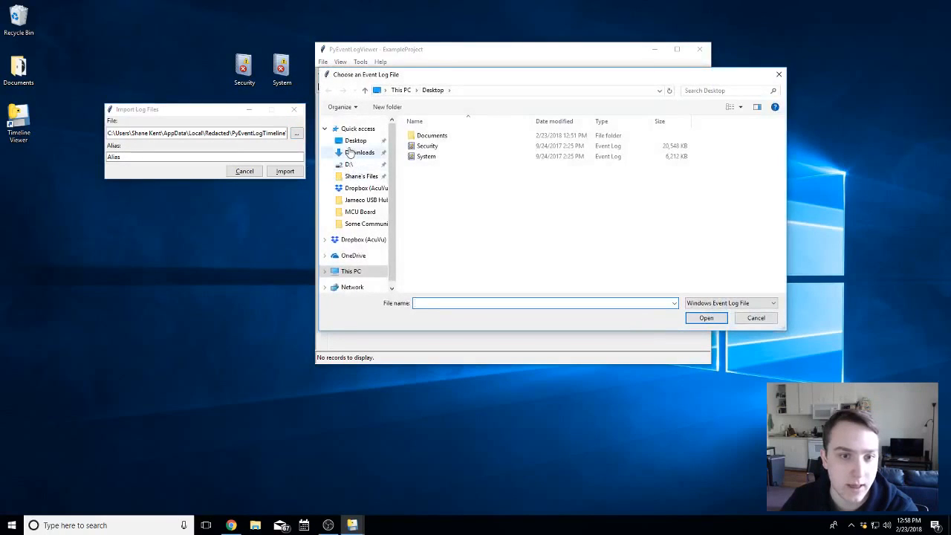
pyautogui.click(441, 148)
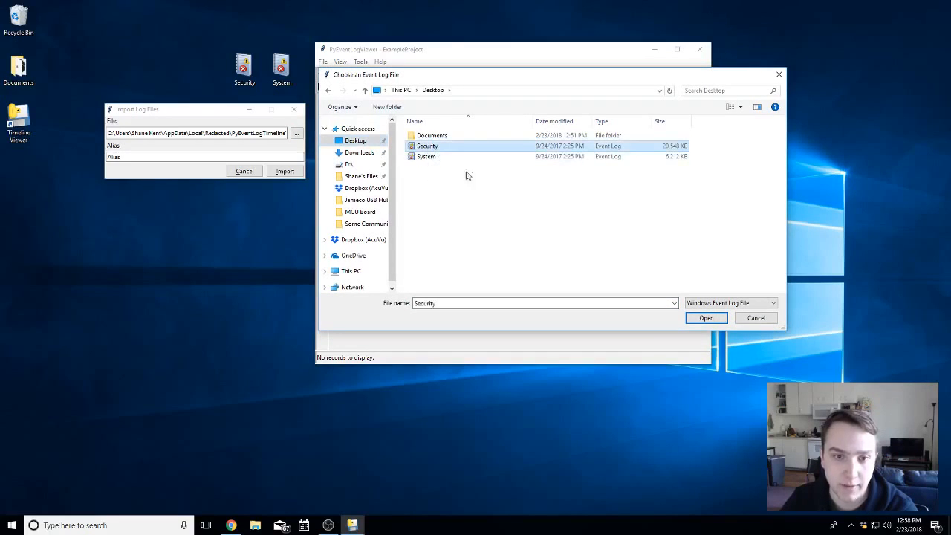
pyautogui.click(701, 318)
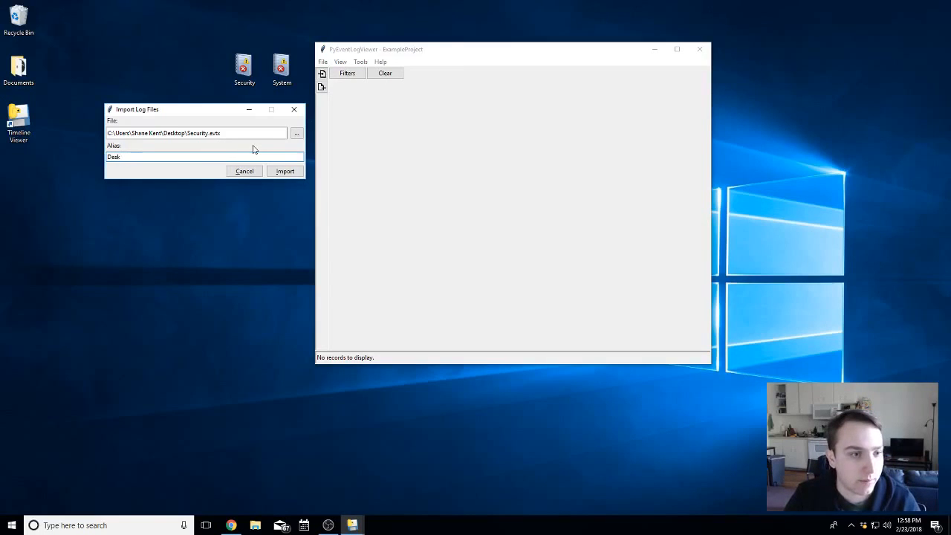
pyautogui.write('Security')
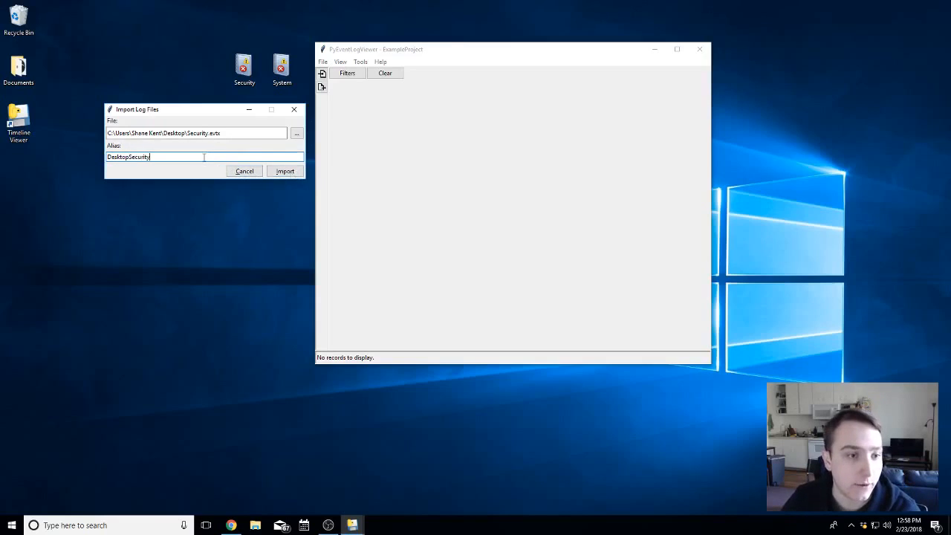
pyautogui.click(285, 171)
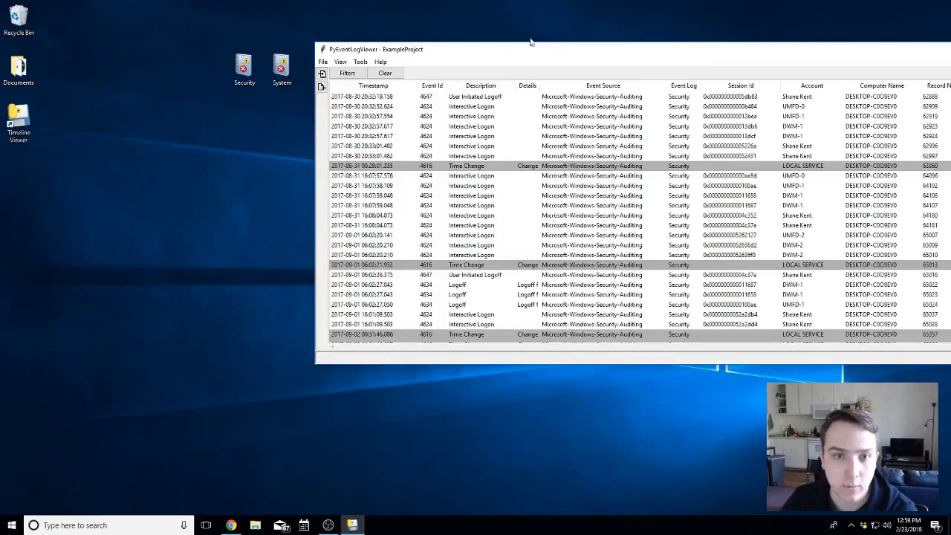
# Step: Maximize the viewer window and look through the imported security records and their columns
pyautogui.moveTo(560, 50); pyautogui.dragTo(284, 37)
pyautogui.doubleClick(284, 37)
pyautogui.scroll(-3, 186, 211)
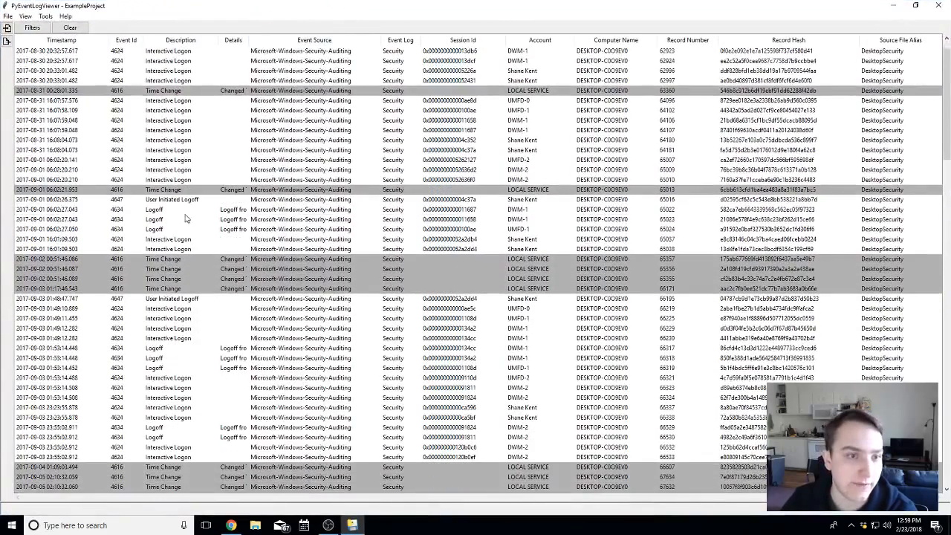
pyautogui.scroll(3, 355, 246)
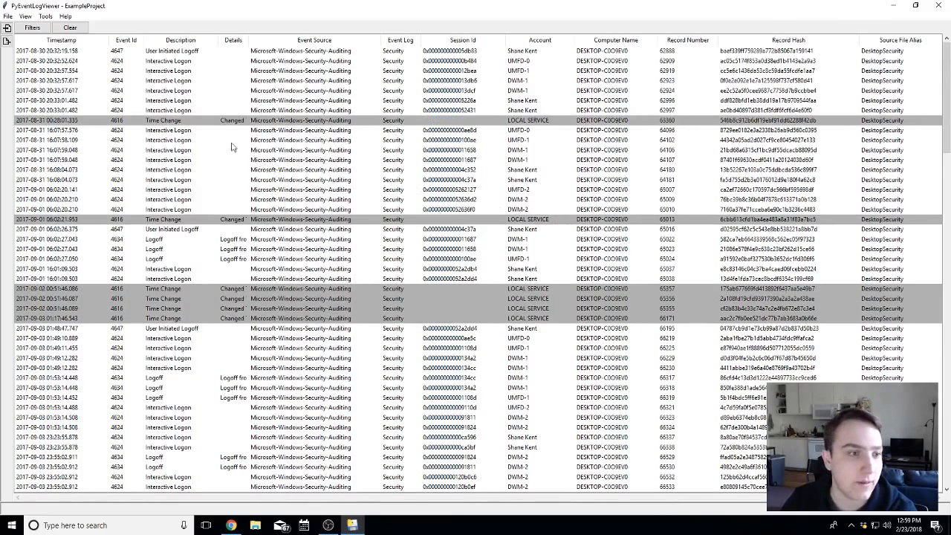
pyautogui.scroll(-3, 72, 91)
pyautogui.scroll(3, 73, 90)
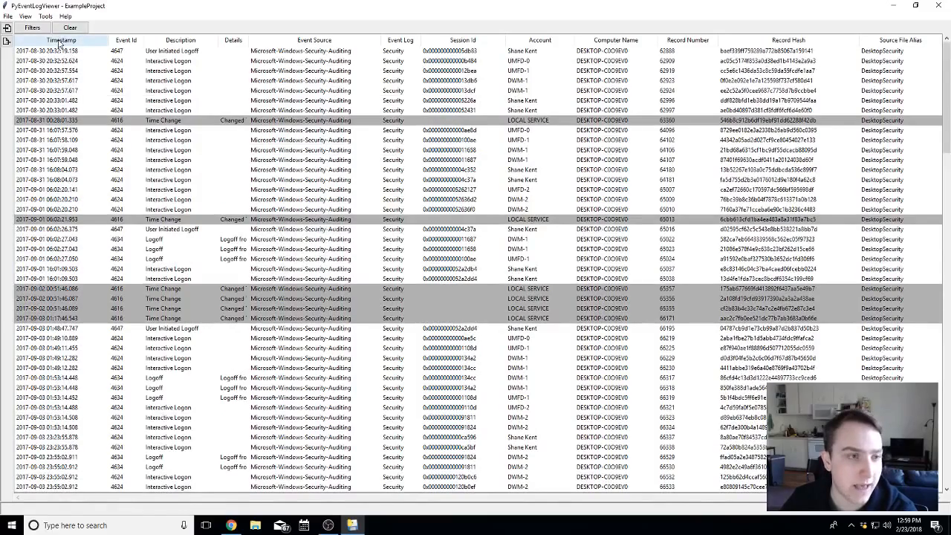
pyautogui.scroll(-6, 345, 180)
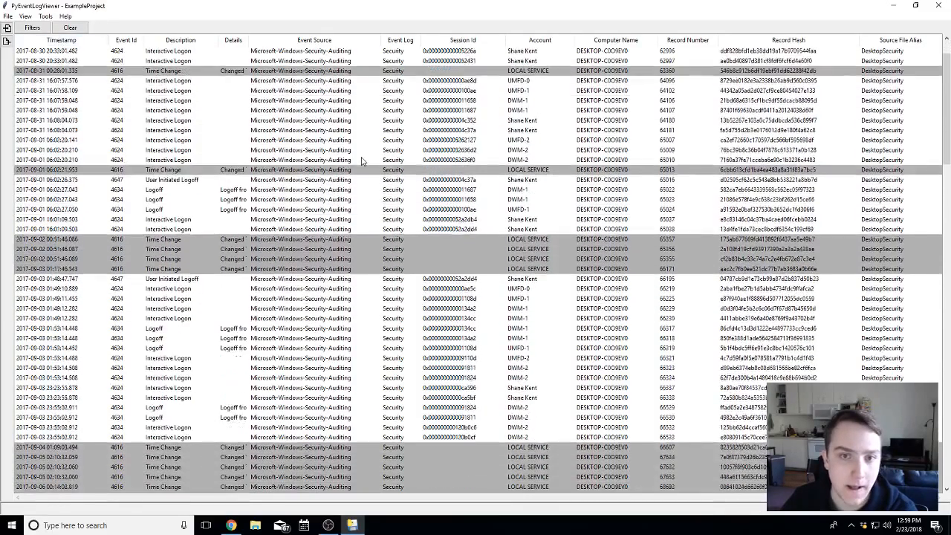
pyautogui.scroll(6, 440, 231)
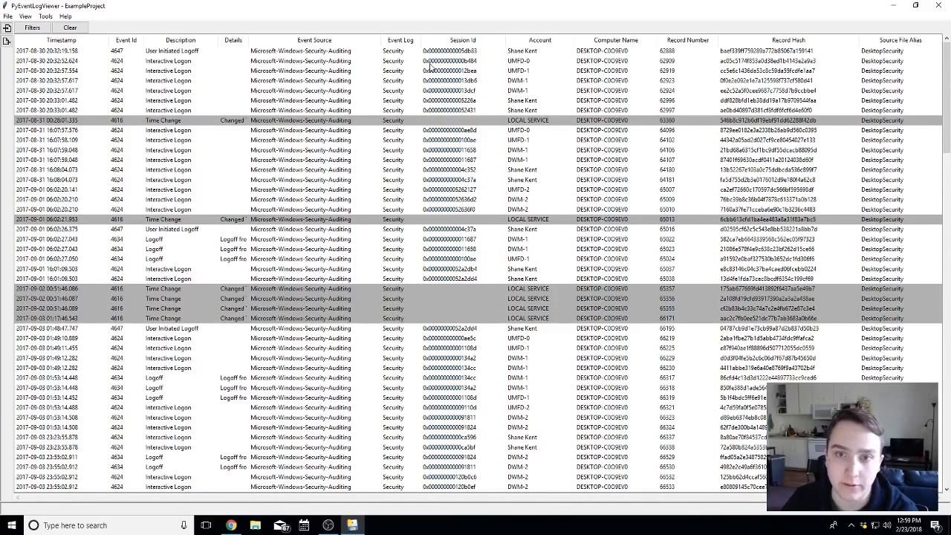
# Step: Sort the records by account in both directions and by computer name, and return them to oldest-first timestamp order
pyautogui.click(540, 40)
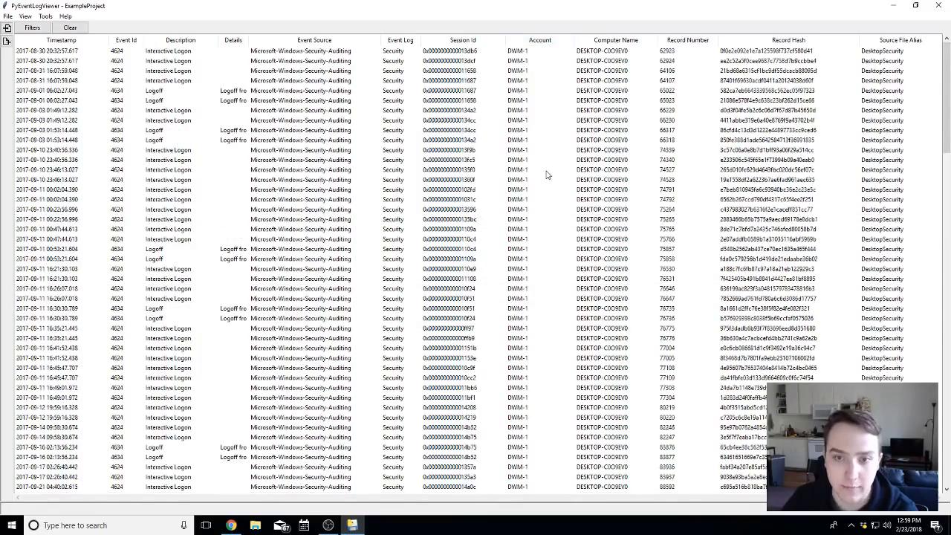
pyautogui.click(542, 40)
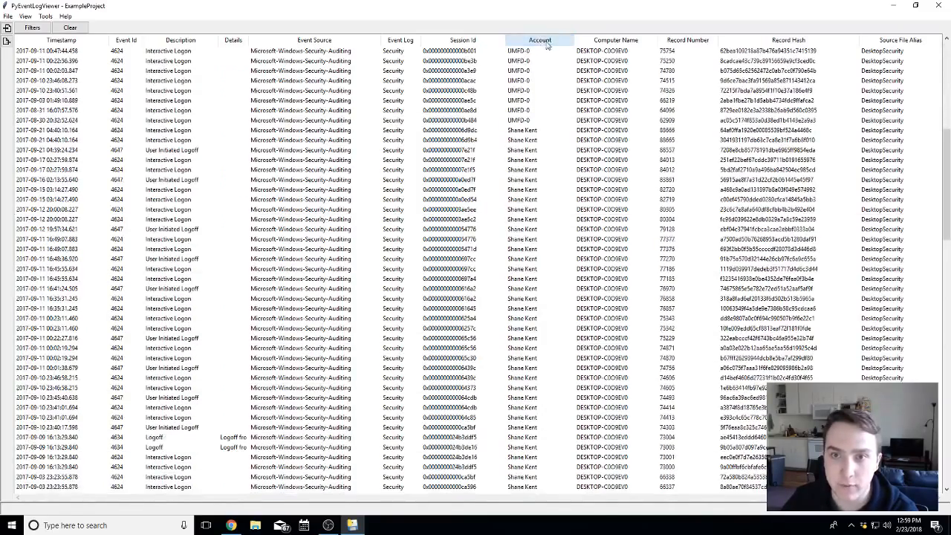
pyautogui.click(615, 42)
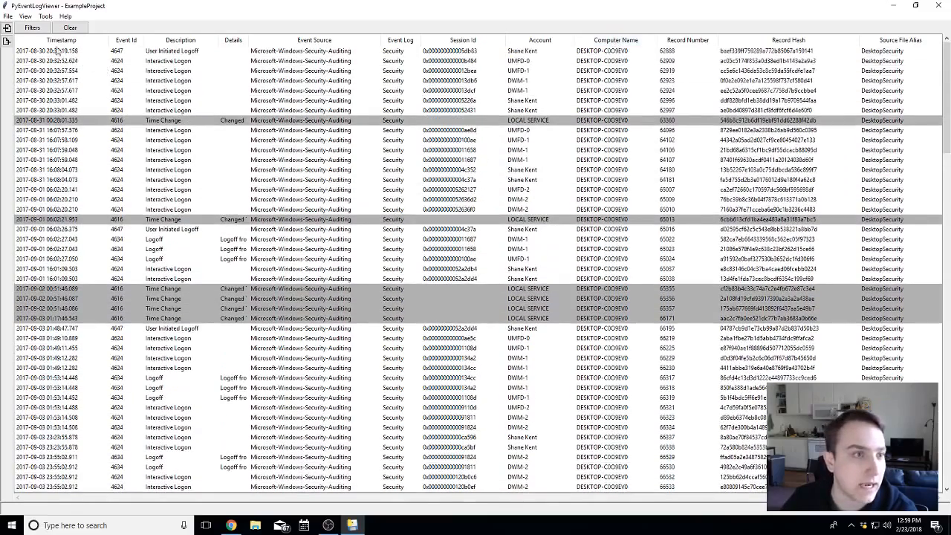
pyautogui.click(61, 40)
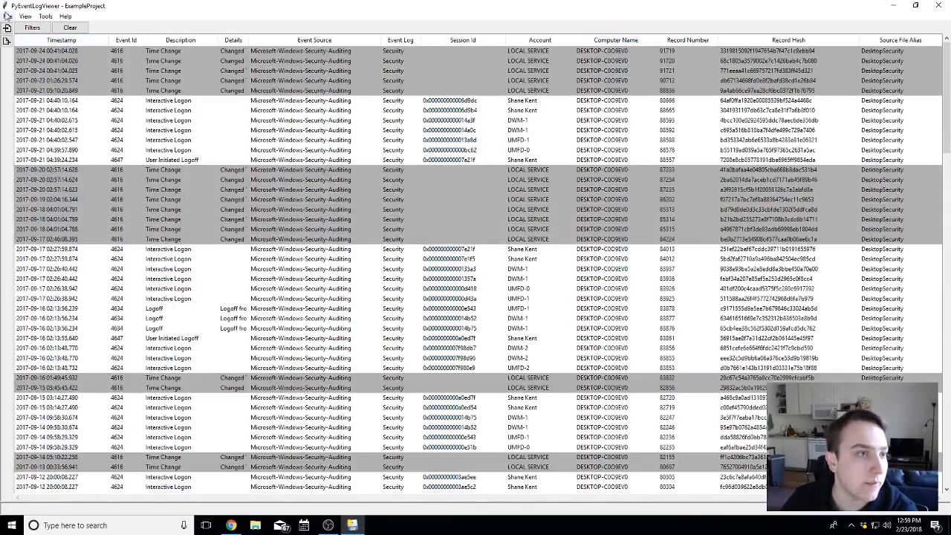
pyautogui.click(61, 40)
# Step: Import the System event log from the Desktop with the alias DesktopSystem
pyautogui.click(46, 16)
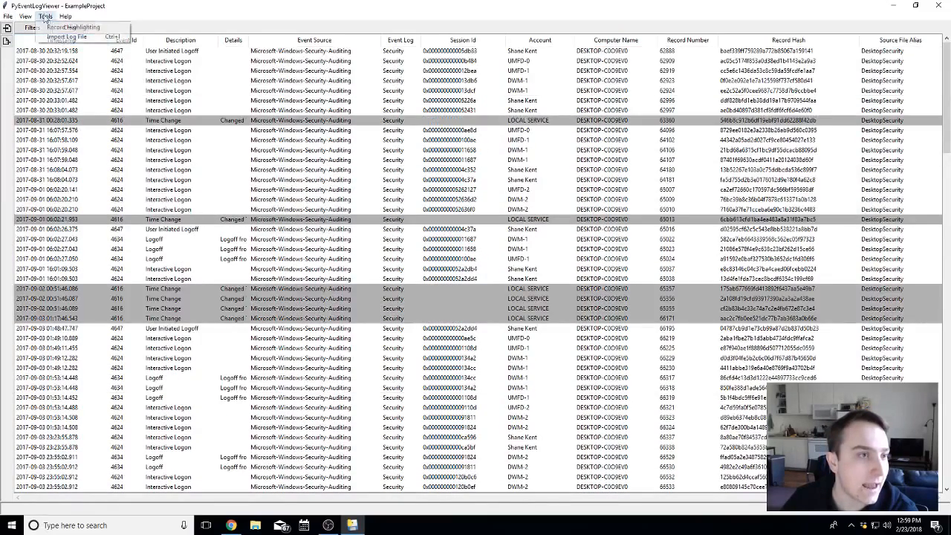
pyautogui.click(71, 38)
pyautogui.click(311, 146)
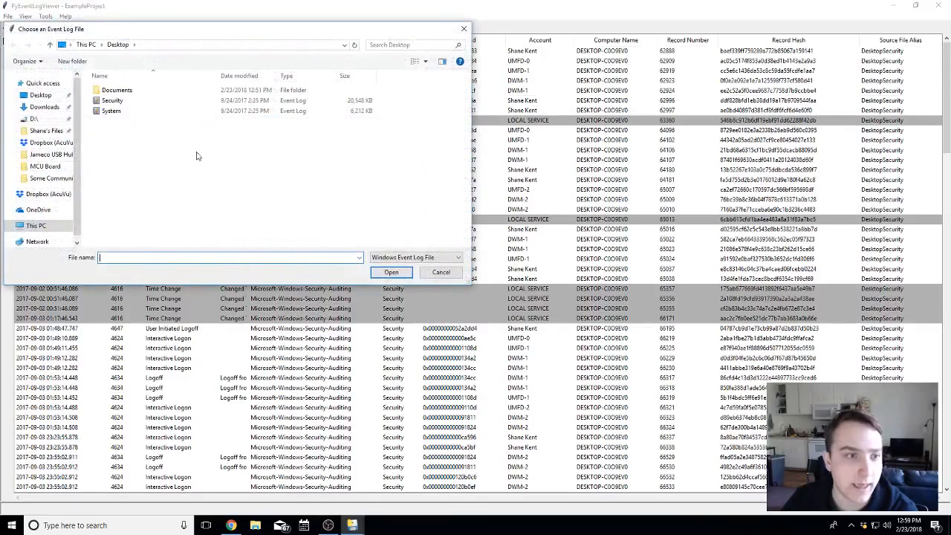
pyautogui.click(138, 112)
pyautogui.click(394, 275)
pyautogui.click(195, 170)
pyautogui.write('DSe')
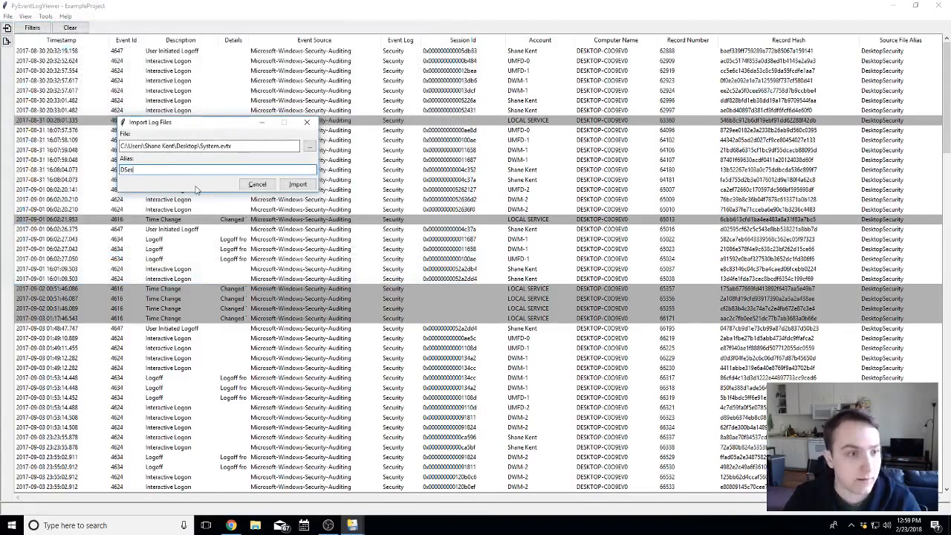
pyautogui.write('sktopSystem')
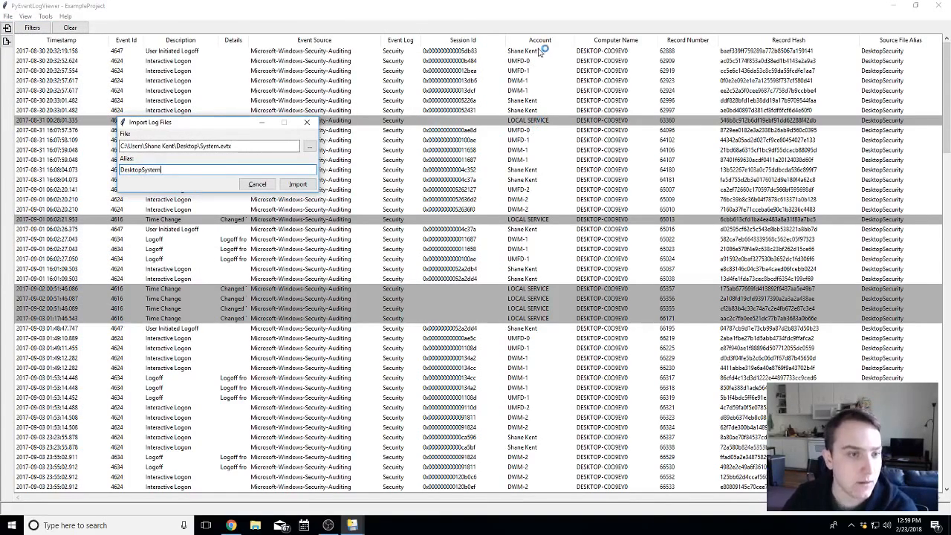
# Step: Run the DesktopSystem import and look through the combined System and Security records in the timeline
pyautogui.click(297, 183)
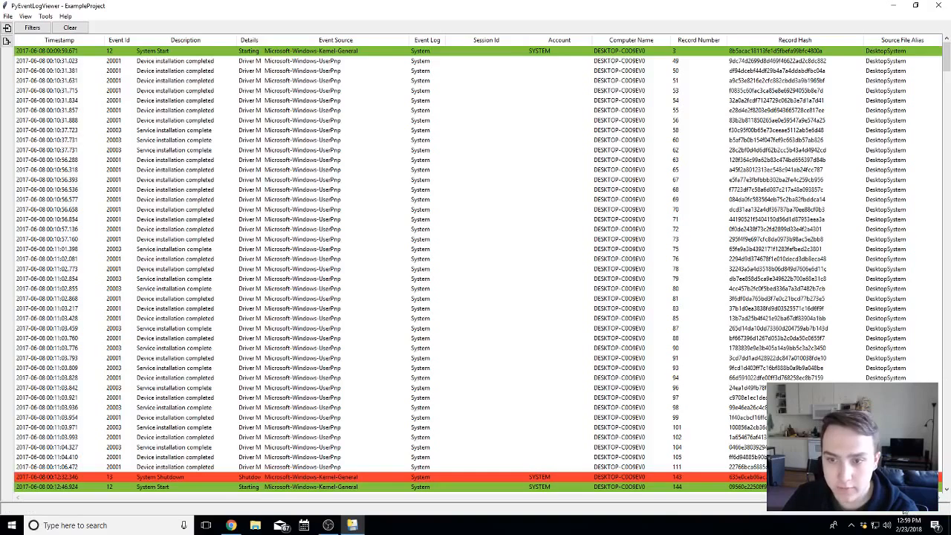
pyautogui.scroll(-15, 454, 242)
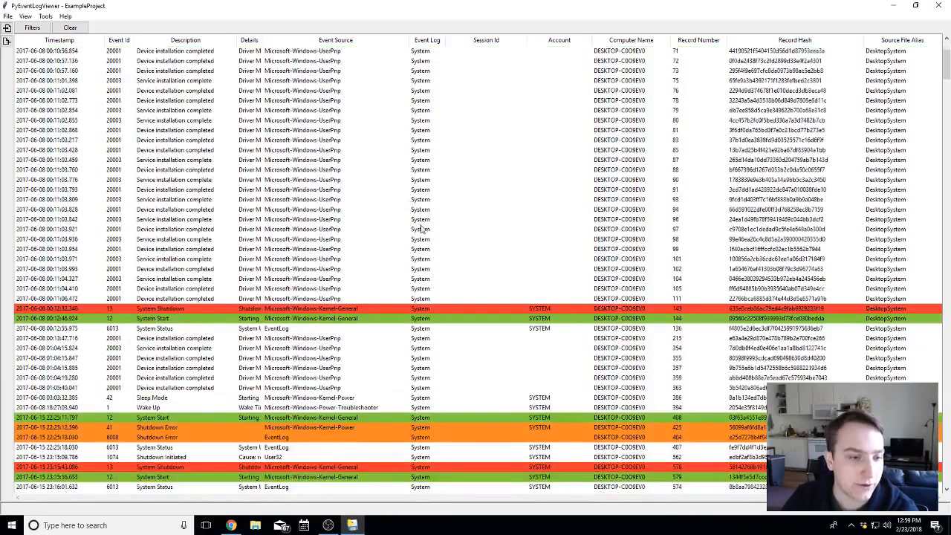
pyautogui.scroll(-13, 454, 242)
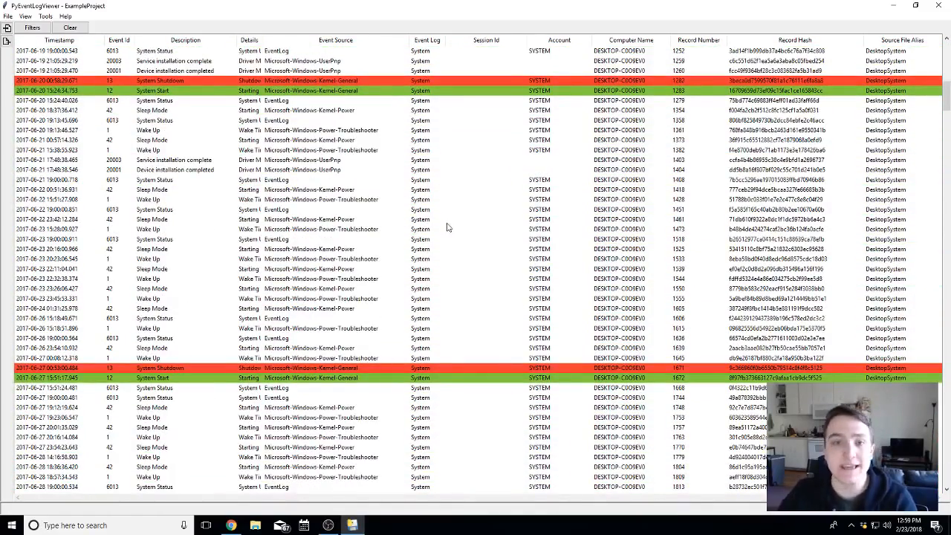
pyautogui.scroll(10, 427, 258)
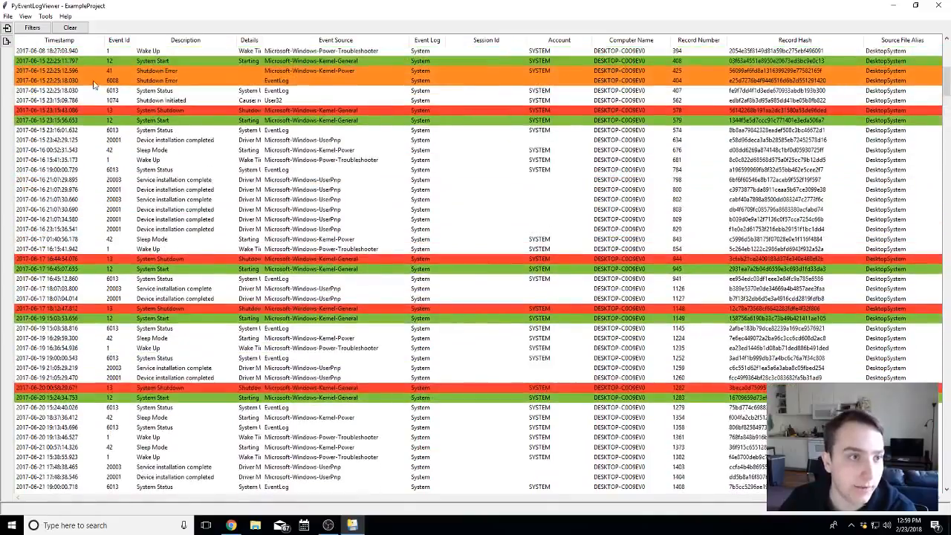
pyautogui.scroll(-11, 421, 297)
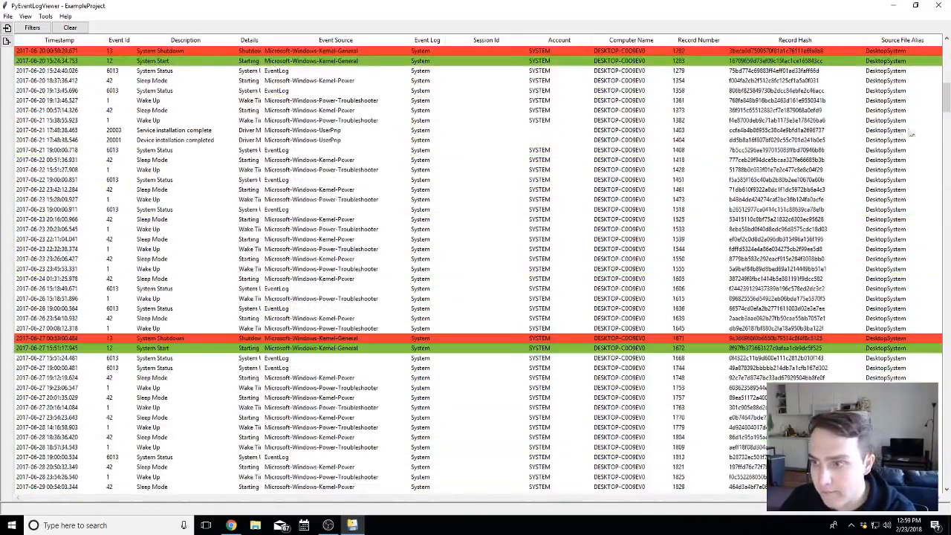
pyautogui.moveTo(946, 108); pyautogui.dragTo(946, 427)
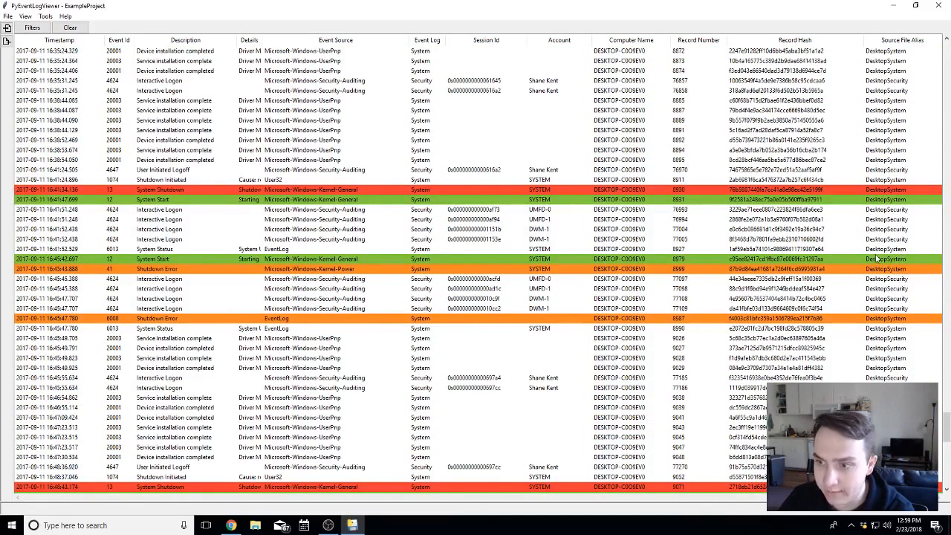
pyautogui.scroll(9, 884, 269)
pyautogui.moveTo(947, 413); pyautogui.dragTo(947, 63)
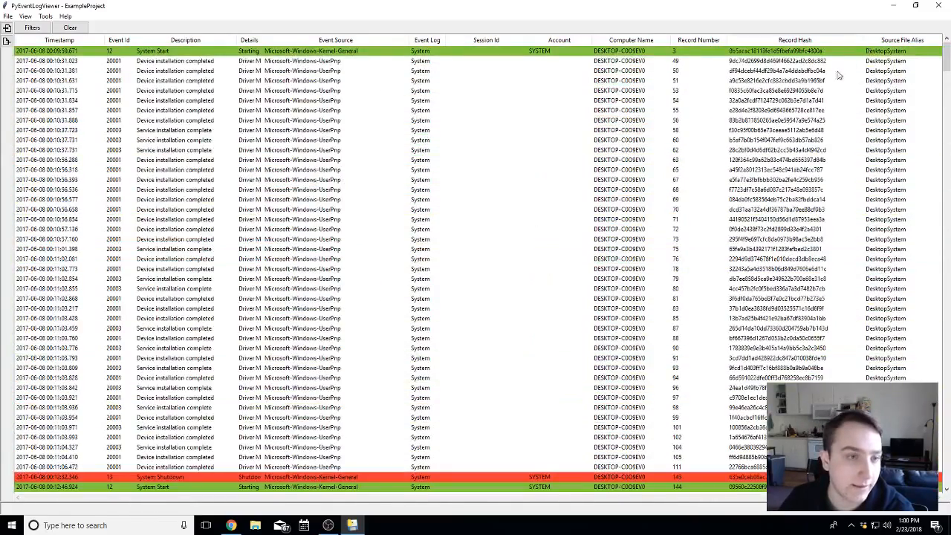
pyautogui.scroll(-1, 552, 268)
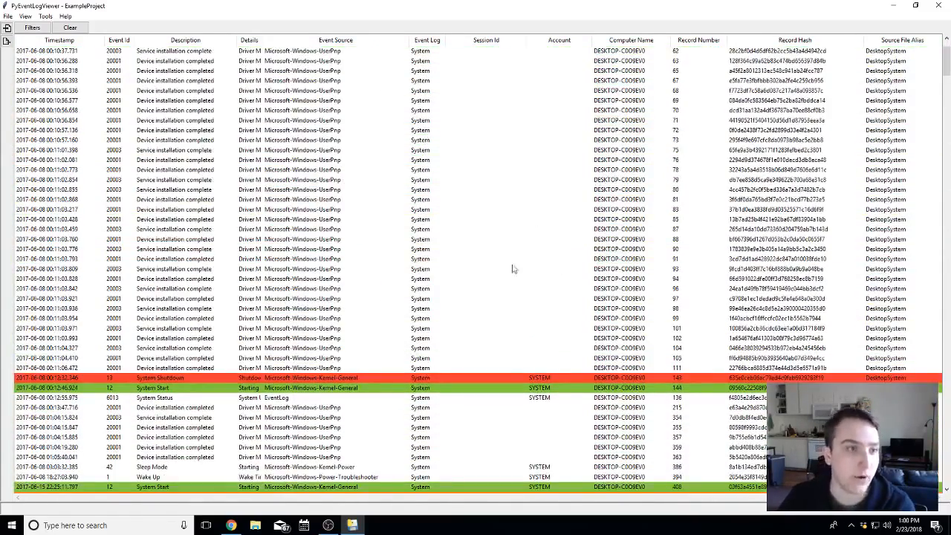
# Step: Open the record highlight settings and check the colours of the rules for event IDs 12, 13, 4616 and 41
pyautogui.click(43, 17)
pyautogui.click(68, 27)
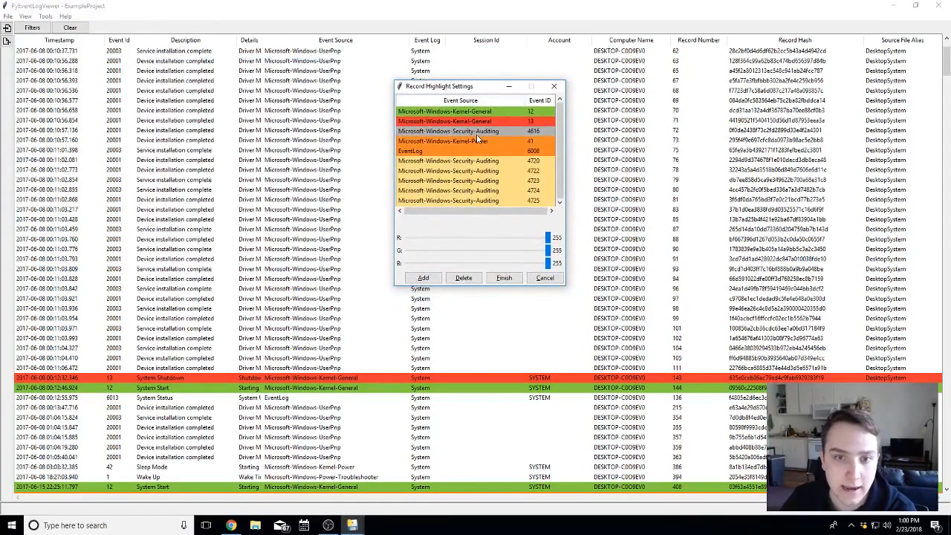
pyautogui.click(469, 112)
pyautogui.click(473, 121)
pyautogui.click(472, 131)
pyautogui.click(471, 141)
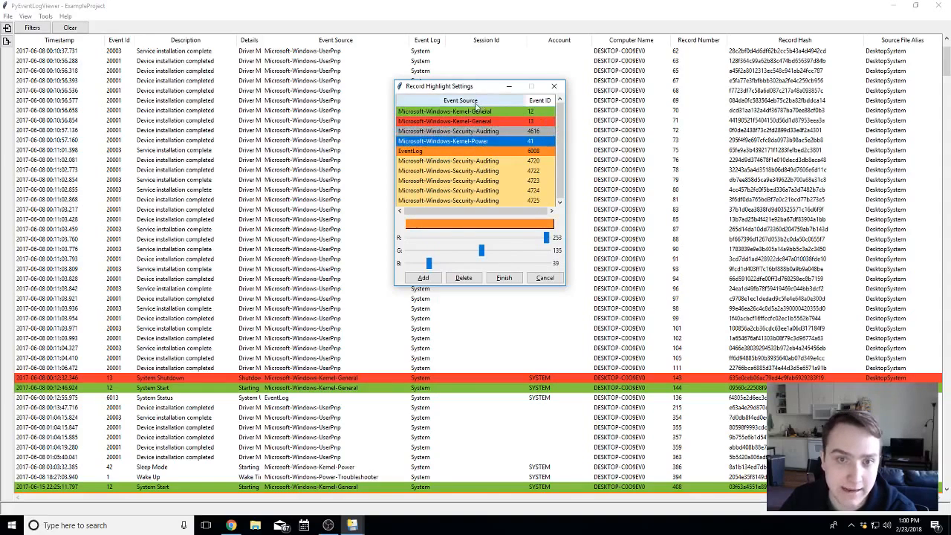
# Step: Set the red value of the Microsoft-Windows-Kernel-Power event 41 highlight to 255 and look through the other highlight rules
pyautogui.scroll(-3, 494, 179)
pyautogui.moveTo(546, 239)
pyautogui.mouseDown()
pyautogui.moveTo(513, 238)
pyautogui.moveTo(558, 248)
pyautogui.mouseUp()
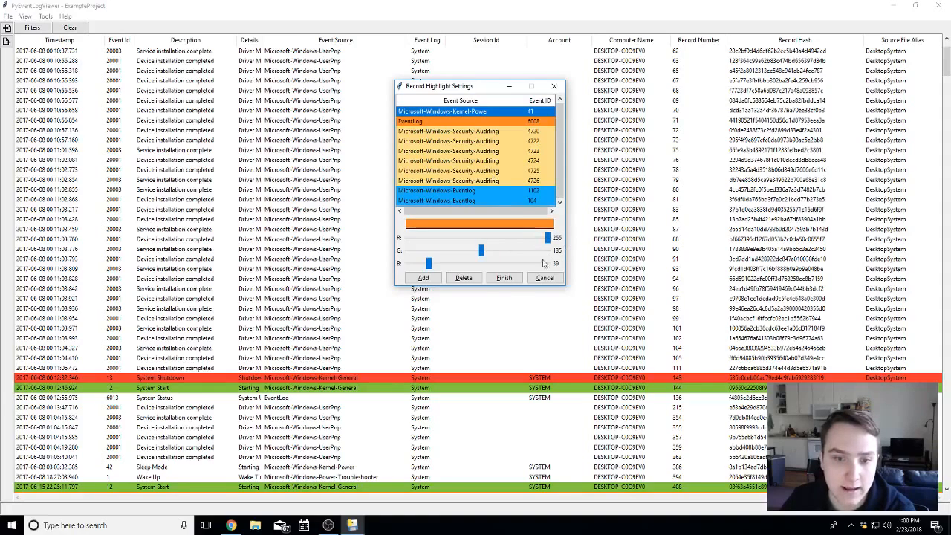
pyautogui.scroll(3, 496, 175)
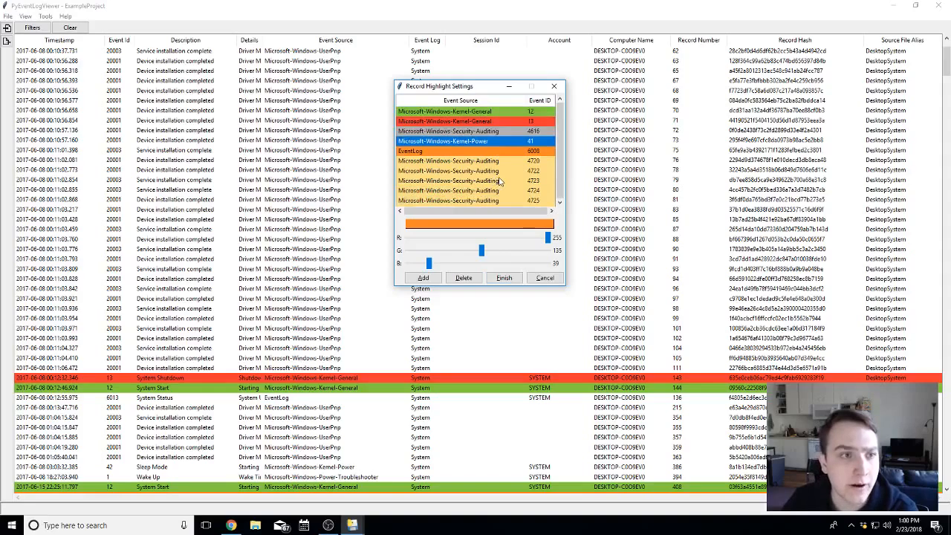
pyautogui.scroll(-3, 500, 165)
pyautogui.scroll(3, 498, 180)
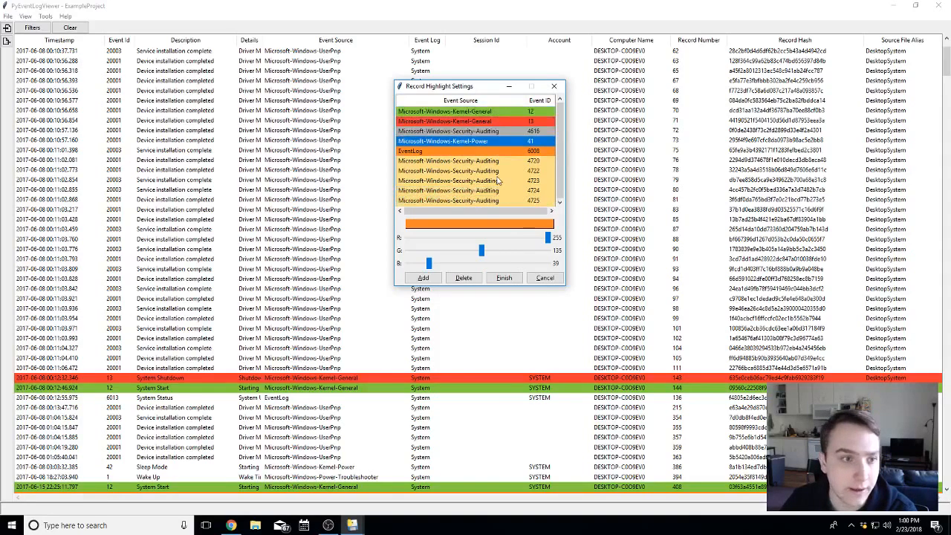
# Step: Add a highlight rule for the event source Microsoft-Windows-UserPnp with event ID 20001
pyautogui.click(437, 282)
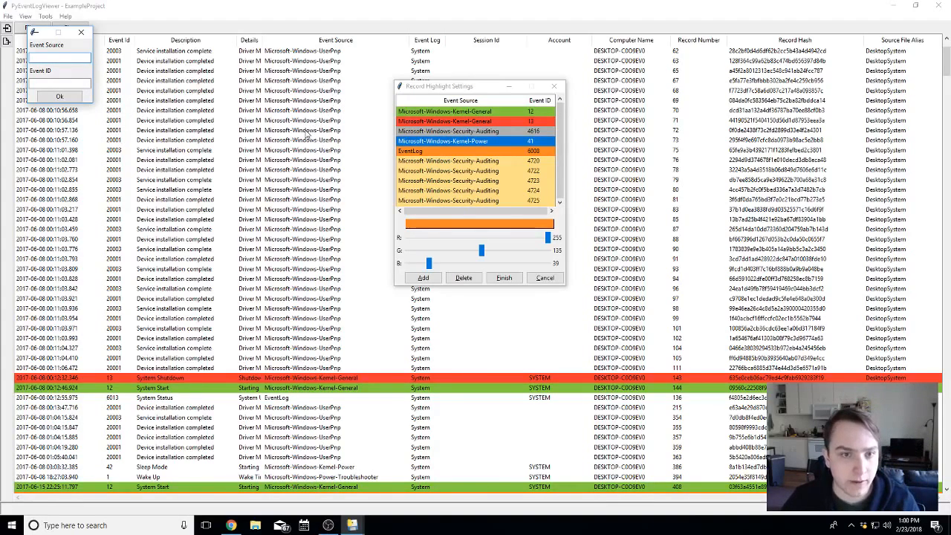
pyautogui.write('Micr')
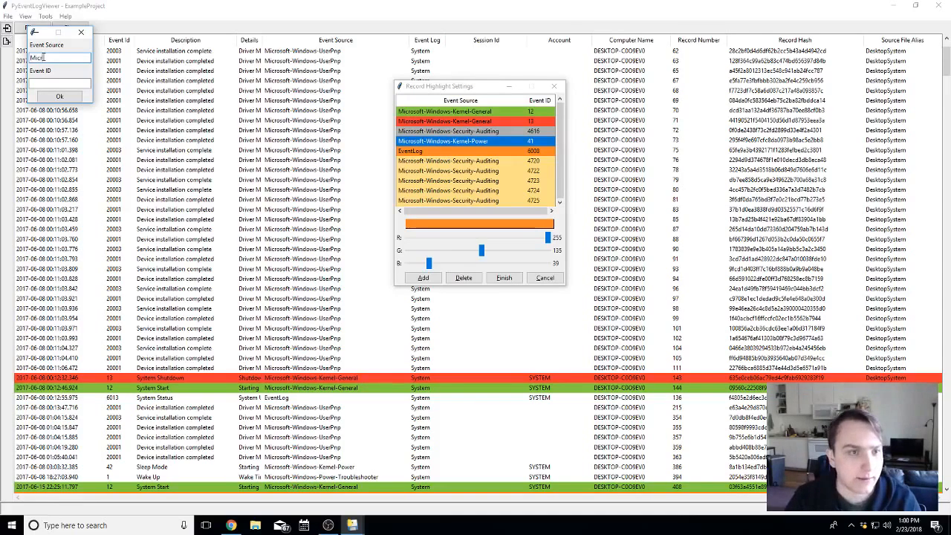
pyautogui.write('osoft-K')
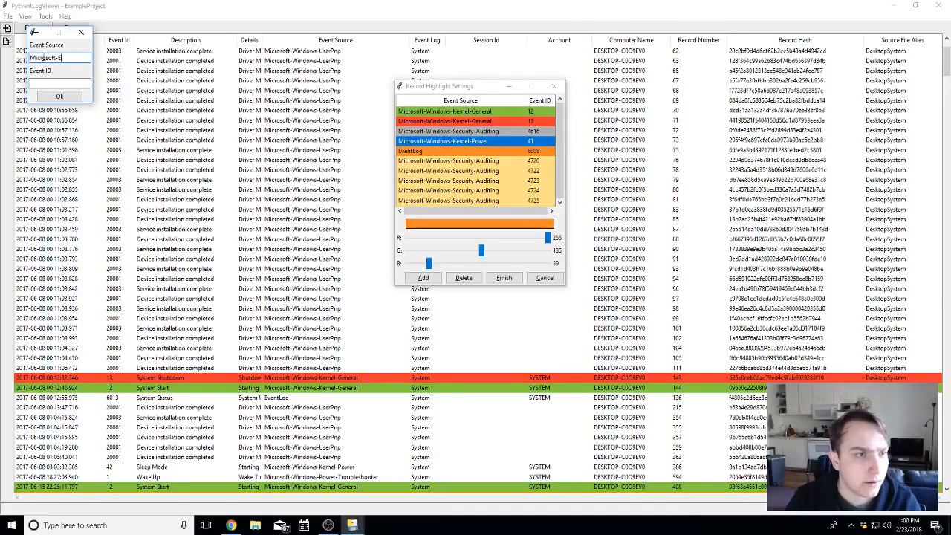
pyautogui.write('indows-UserPnp')
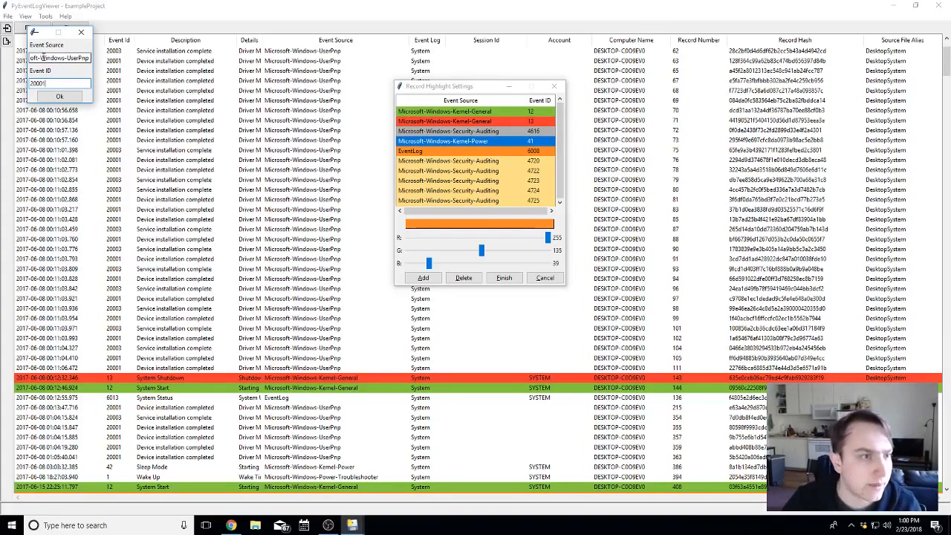
pyautogui.click(61, 97)
# Step: Colour the Microsoft-Windows-UserPnp 20001 rule cyan by lowering red to about 26, apply the highlight settings and review the highlighted records
pyautogui.scroll(-4, 523, 171)
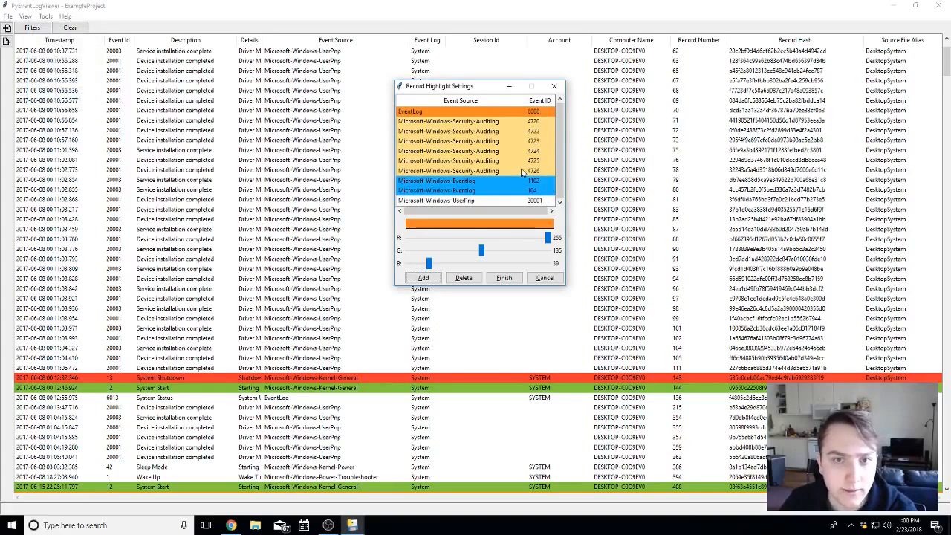
pyautogui.click(475, 202)
pyautogui.moveTo(548, 237); pyautogui.dragTo(428, 244)
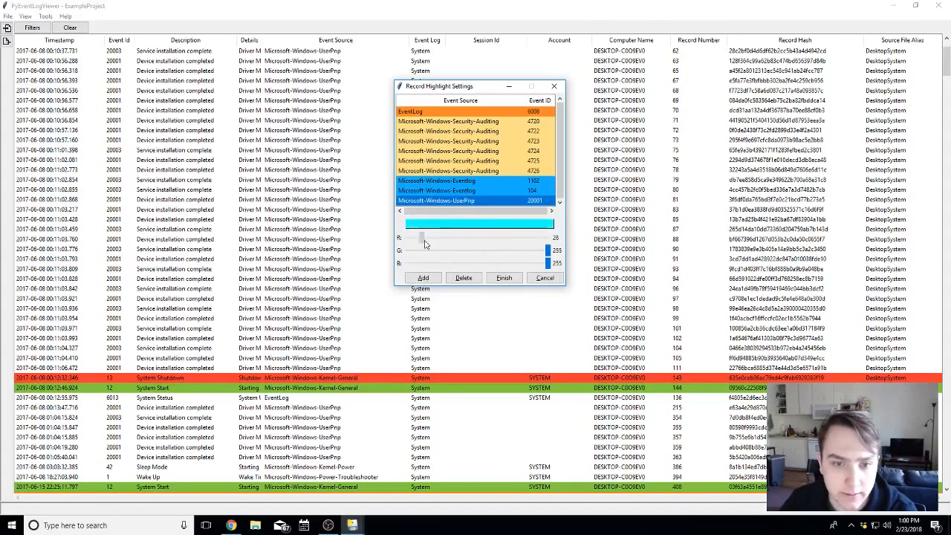
pyautogui.click(493, 278)
pyautogui.scroll(-12, 468, 288)
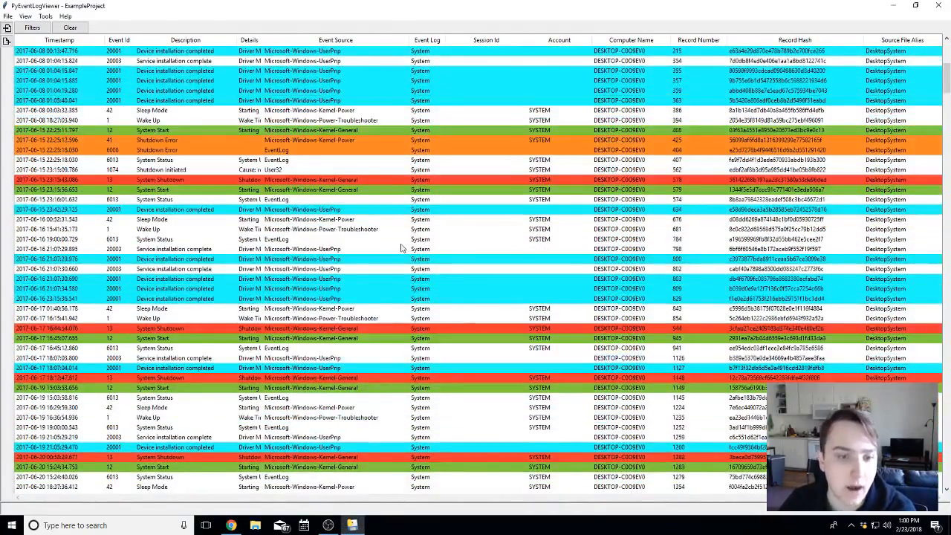
pyautogui.scroll(-12, 401, 247)
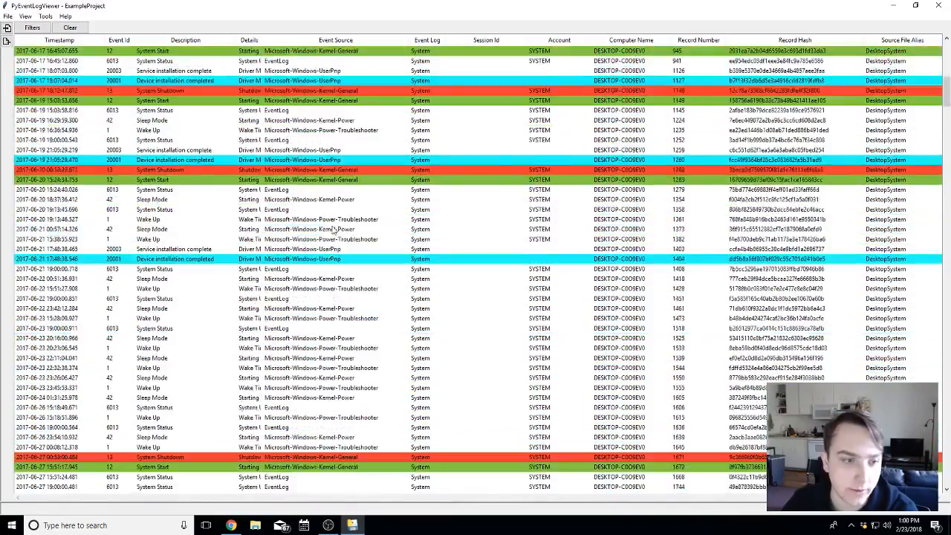
pyautogui.scroll(20, 330, 235)
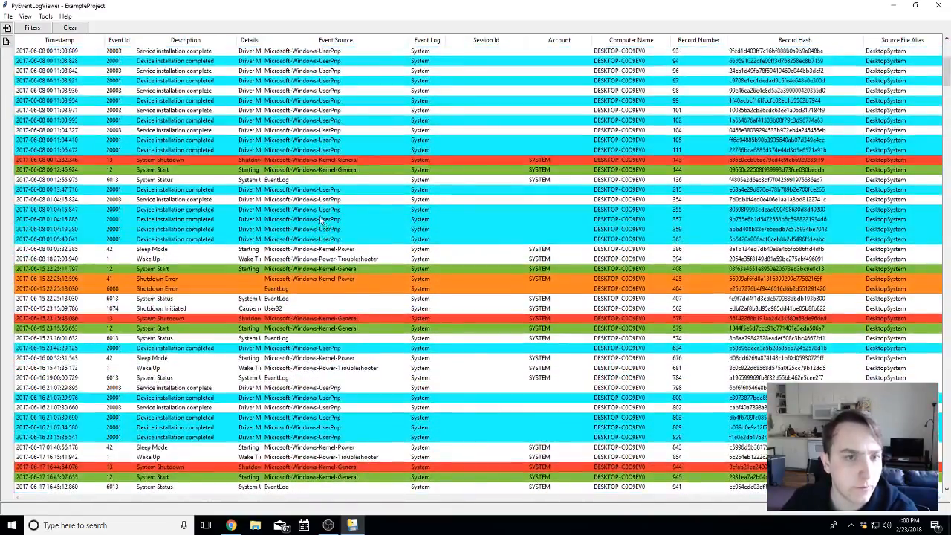
pyautogui.scroll(7, 334, 223)
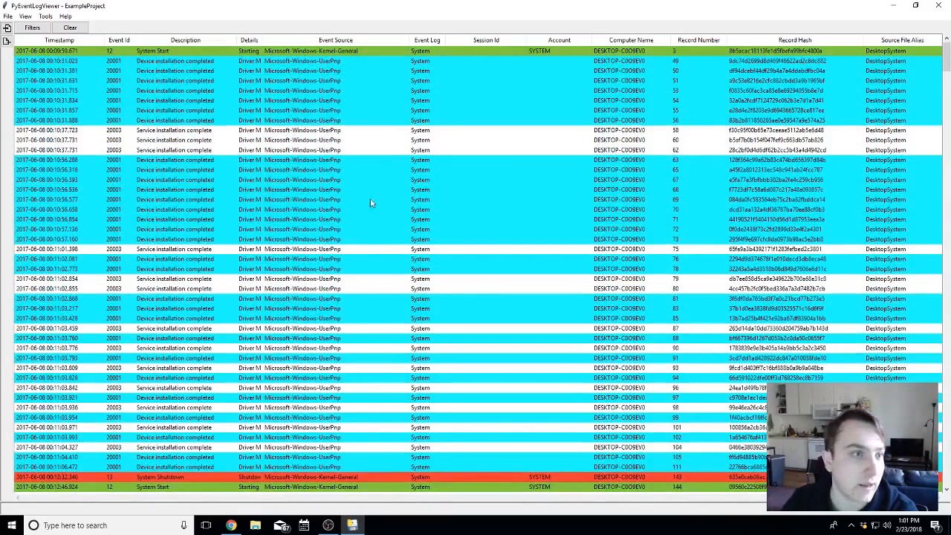
# Step: Start a timeline export, set its type to .html, and open the folder selection for the file path
pyautogui.click(41, 17)
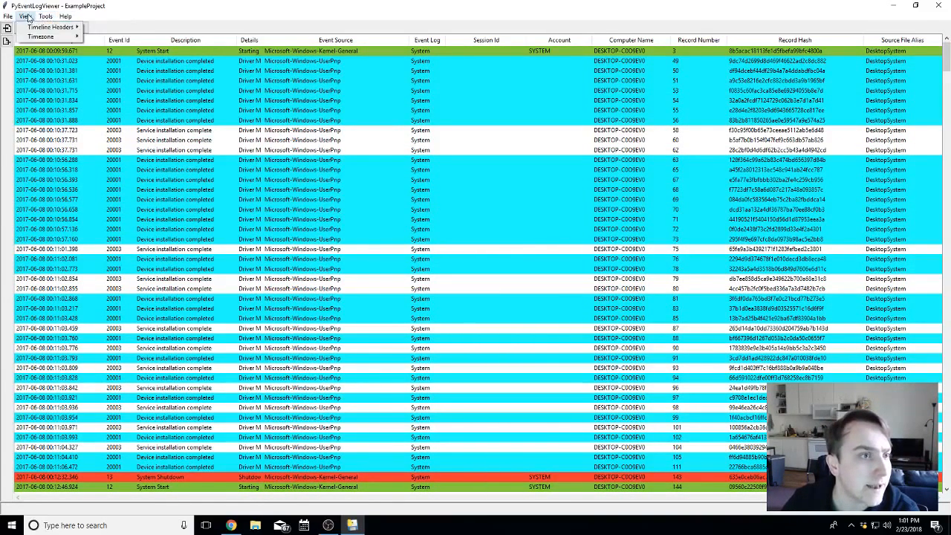
pyautogui.moveTo(6, 19)
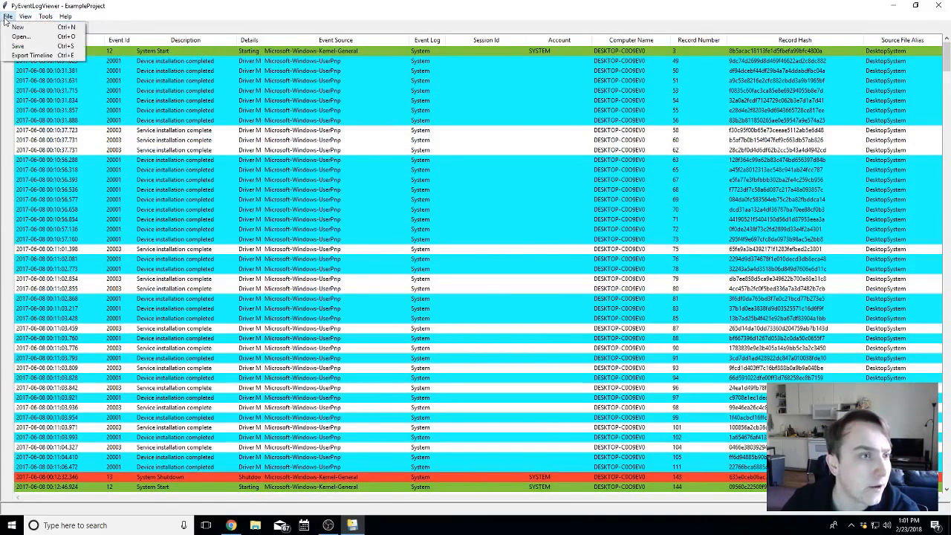
pyautogui.click(30, 55)
pyautogui.moveTo(153, 47); pyautogui.dragTo(502, 99)
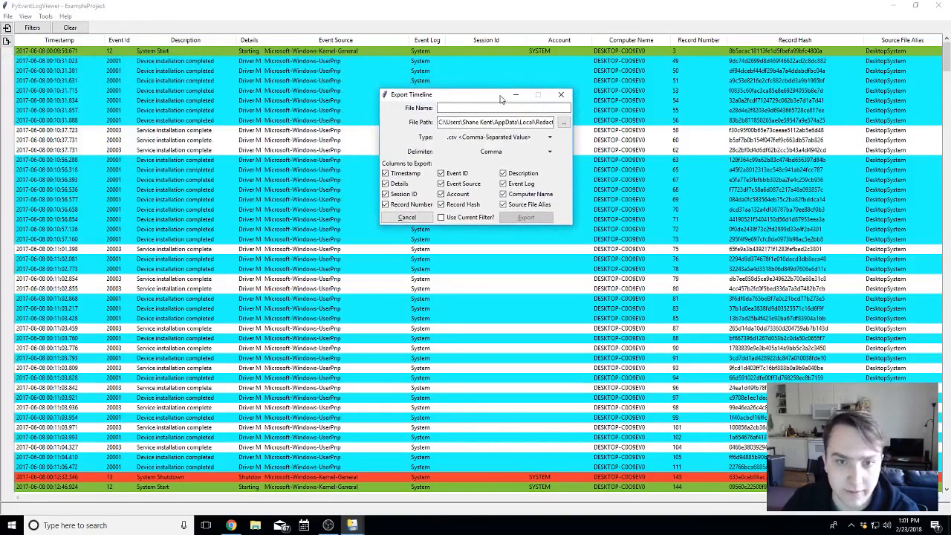
pyautogui.click(549, 138)
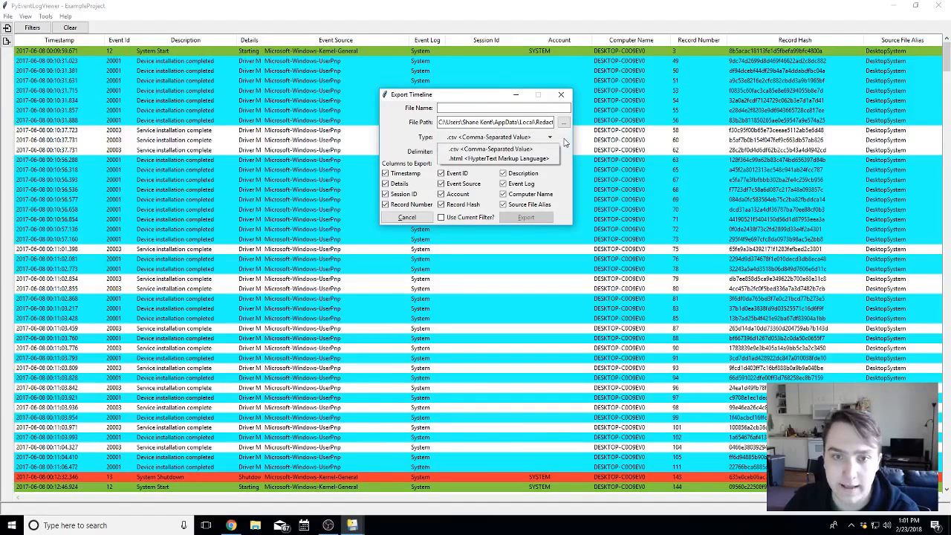
pyautogui.click(563, 142)
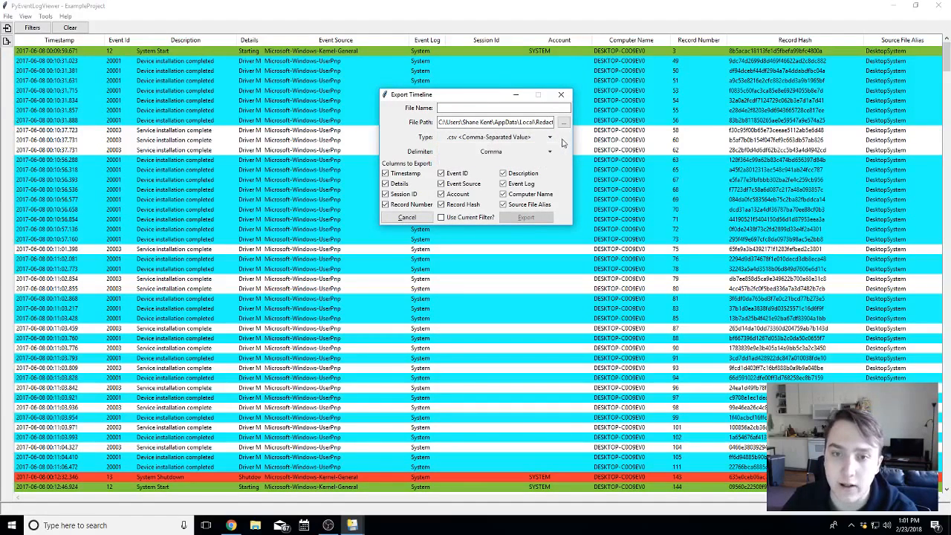
pyautogui.click(551, 138)
pyautogui.click(513, 157)
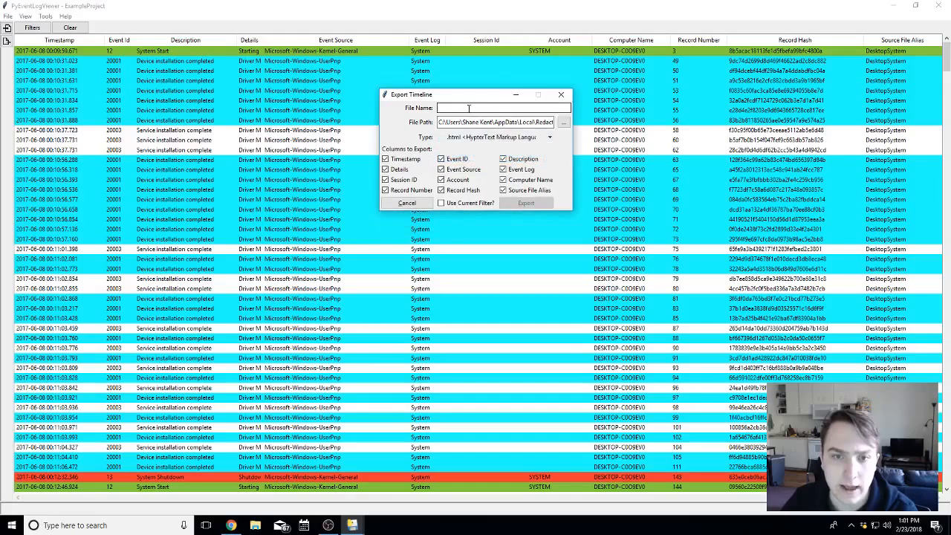
pyautogui.click(562, 125)
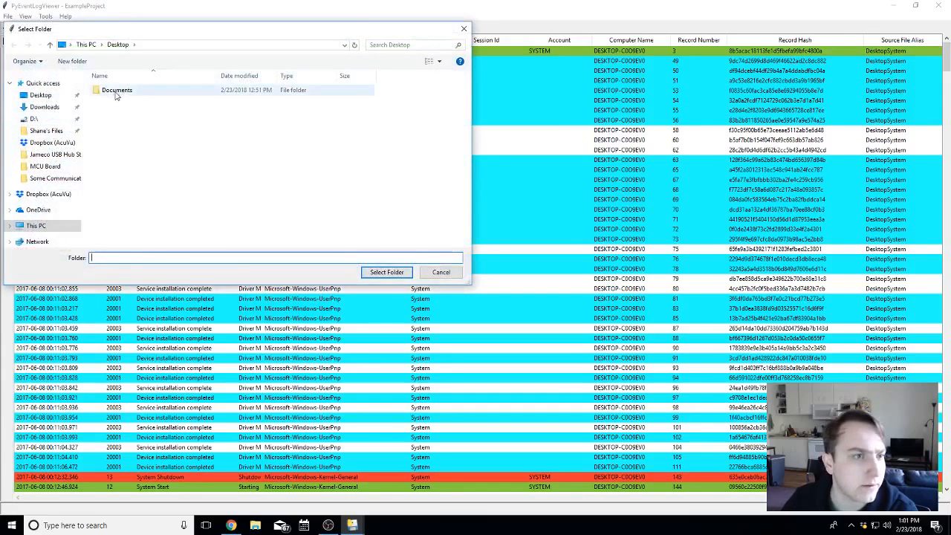
# Step: Try to select a folder named export on the Desktop as the export location, and clear the folder name
pyautogui.click(135, 258)
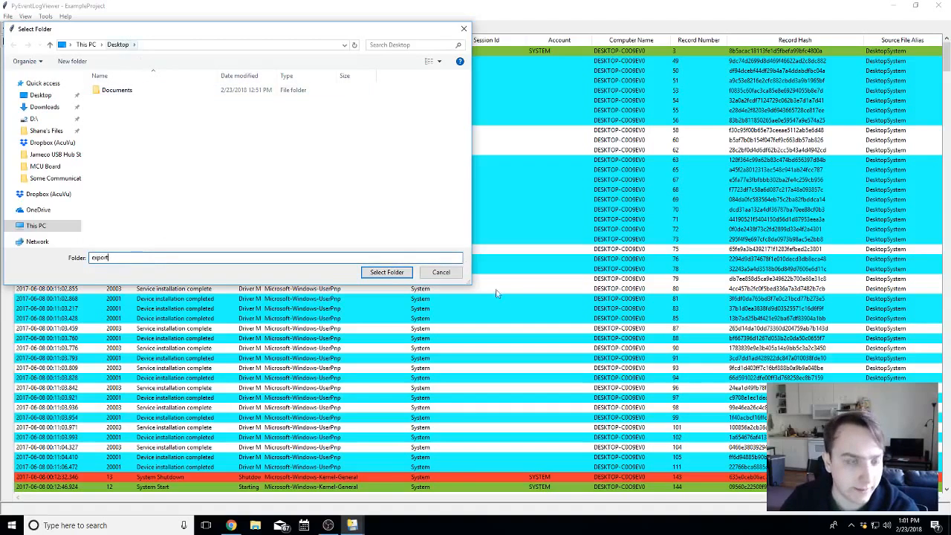
pyautogui.click(394, 273)
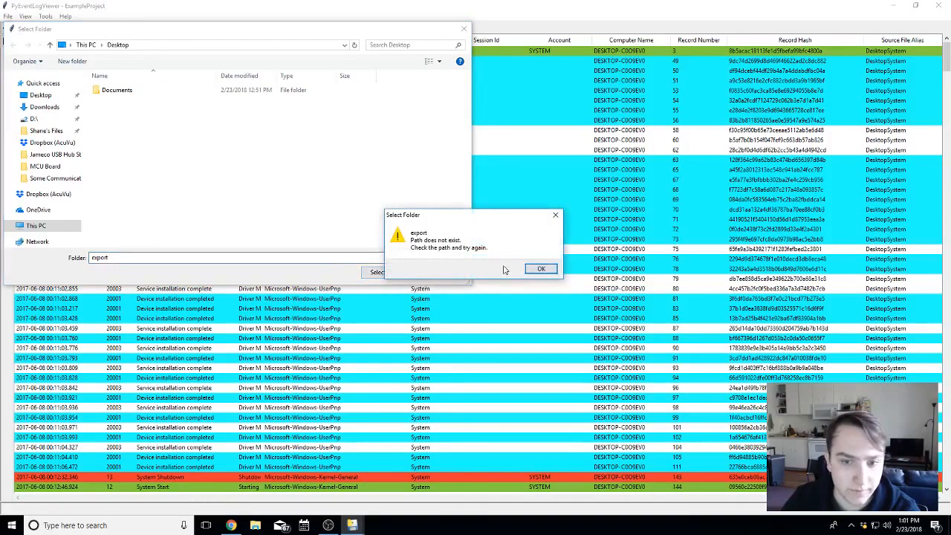
pyautogui.click(536, 269)
pyautogui.doubleClick(155, 257)
pyautogui.press('BackSpace')
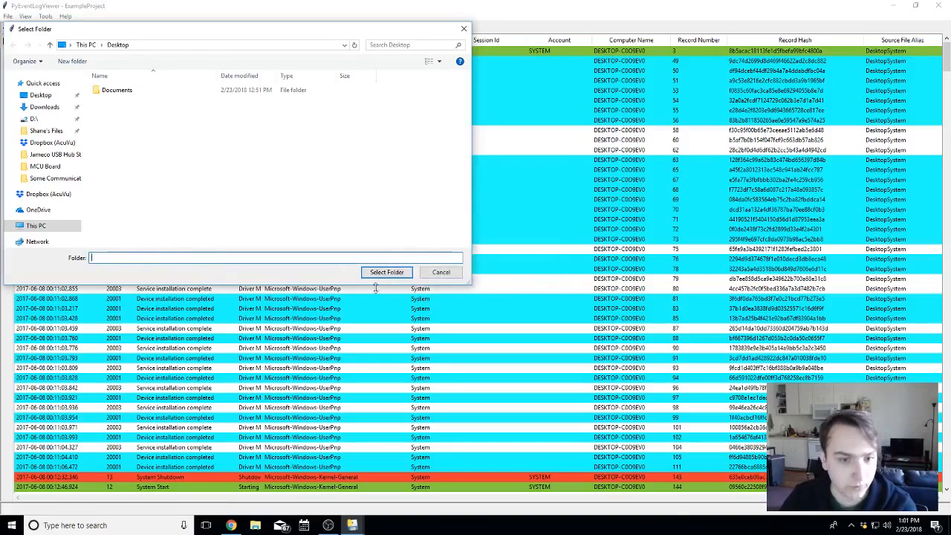
# Step: Use the Desktop as the export location and name the export file "export"
pyautogui.click(387, 271)
pyautogui.click(480, 109)
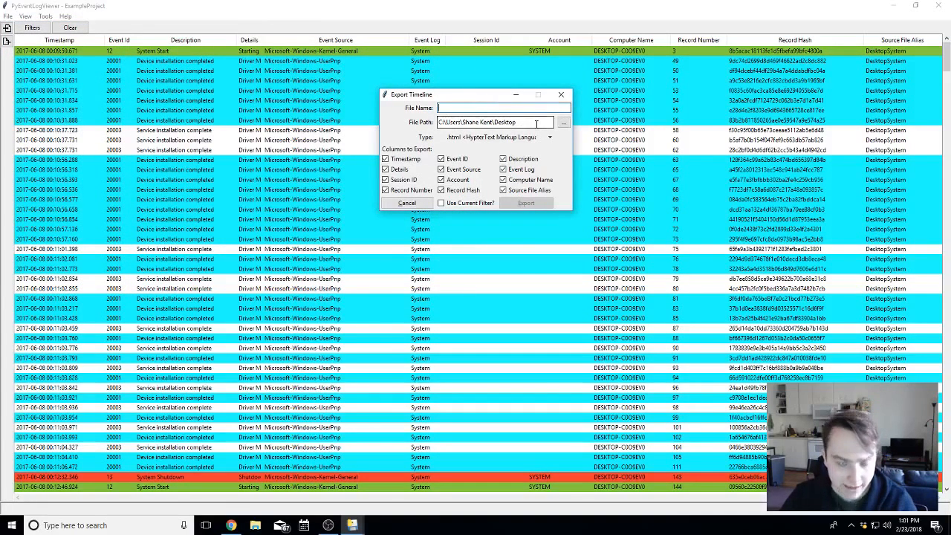
pyautogui.write('export')
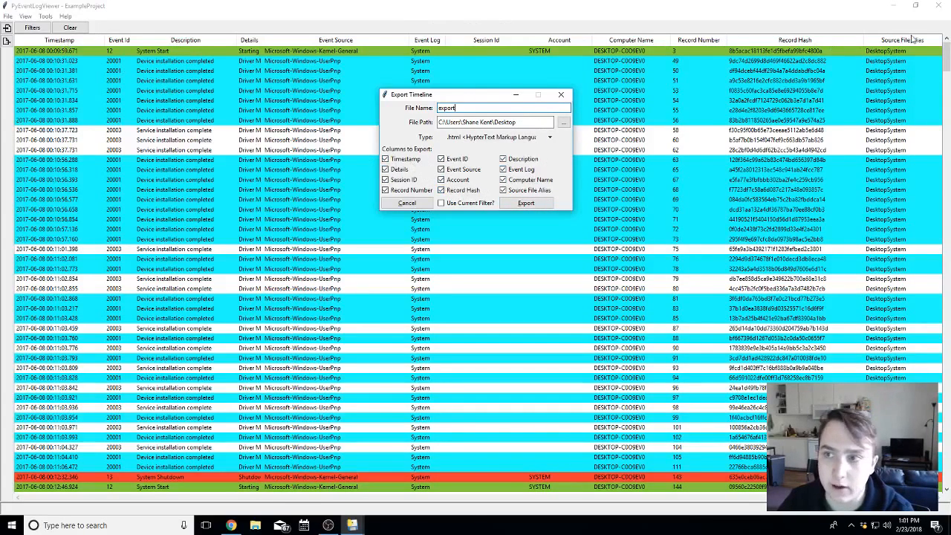
# Step: Export the timeline with the current settings and open the exported HTML file from the Desktop folder
pyautogui.click(525, 204)
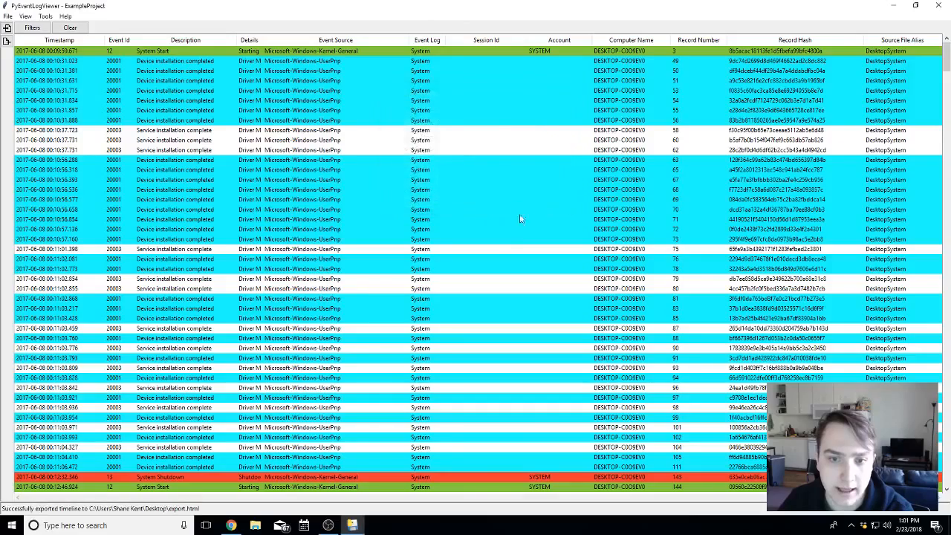
pyautogui.click(254, 525)
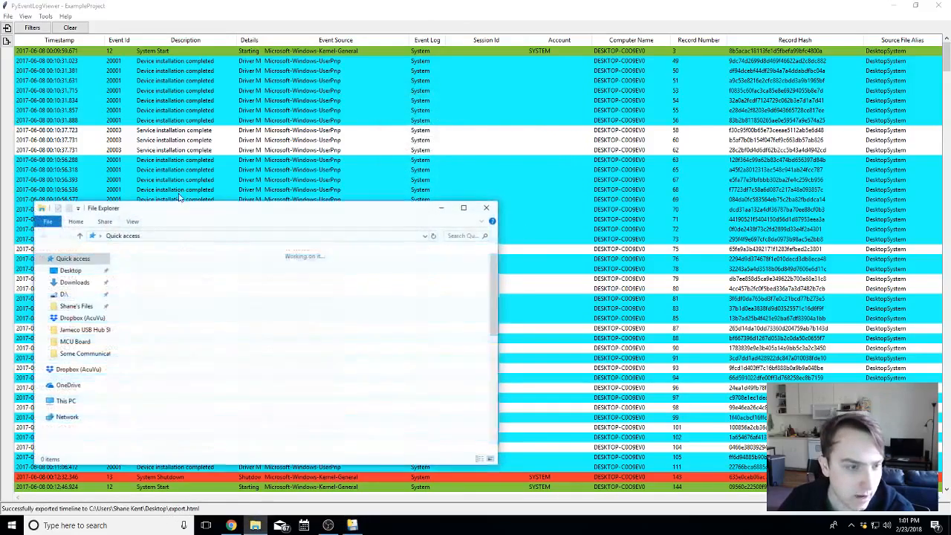
pyautogui.click(73, 271)
pyautogui.doubleClick(147, 276)
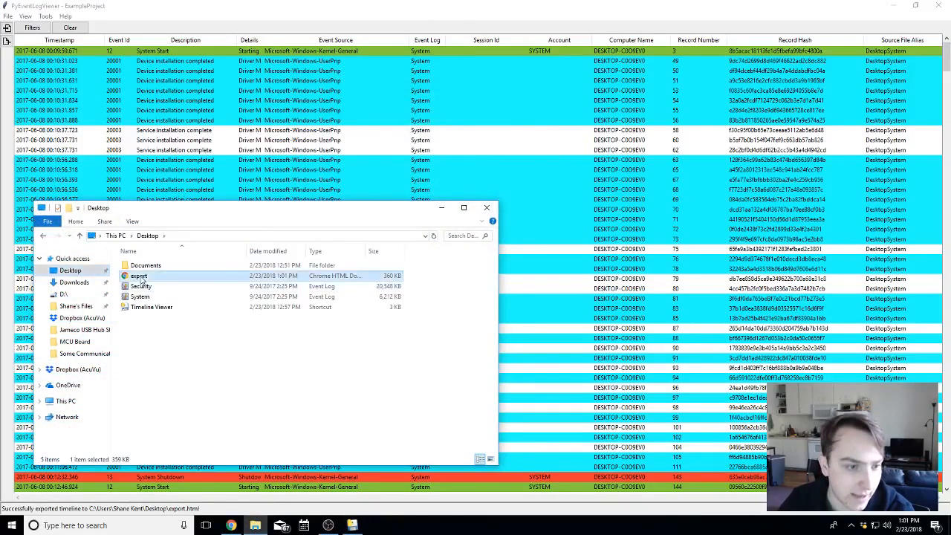
# Step: Examine the exported timeline's records and highlight colours in the browser, return to the first record and minimize the browser
pyautogui.scroll(-20, 398, 264)
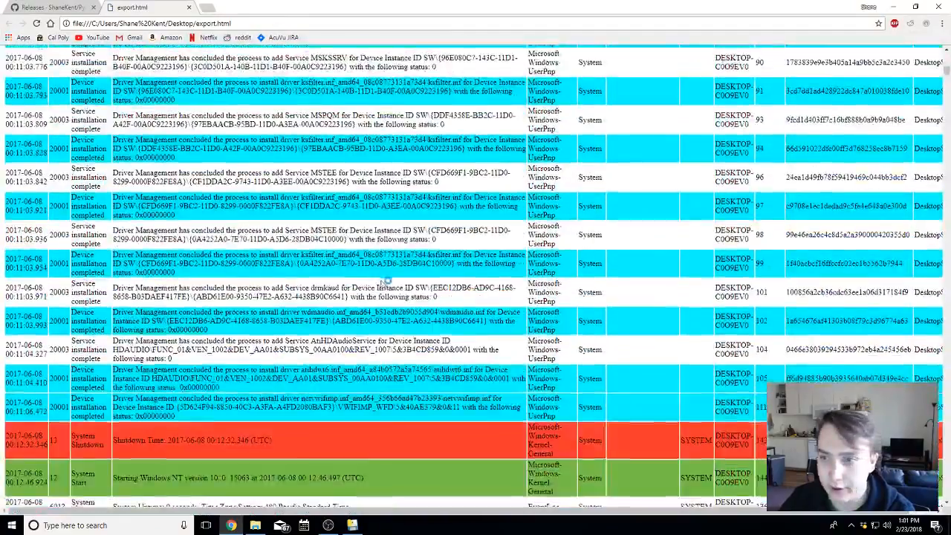
pyautogui.scroll(-10, 397, 264)
pyautogui.scroll(20, 371, 268)
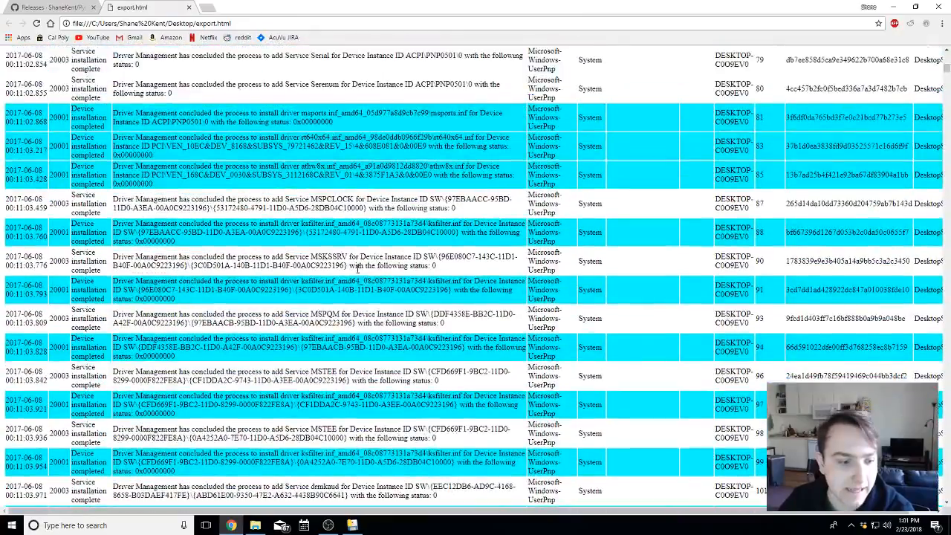
pyautogui.moveTo(435, 511); pyautogui.dragTo(430, 490)
pyautogui.scroll(10, 466, 262)
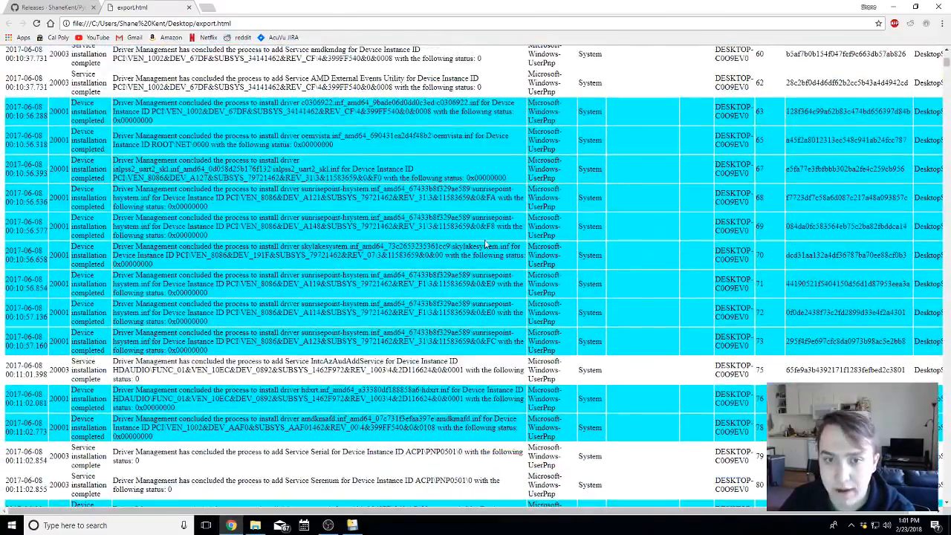
pyautogui.scroll(-1, 502, 247)
pyautogui.moveTo(948, 65); pyautogui.dragTo(891, 7)
pyautogui.click(891, 6)
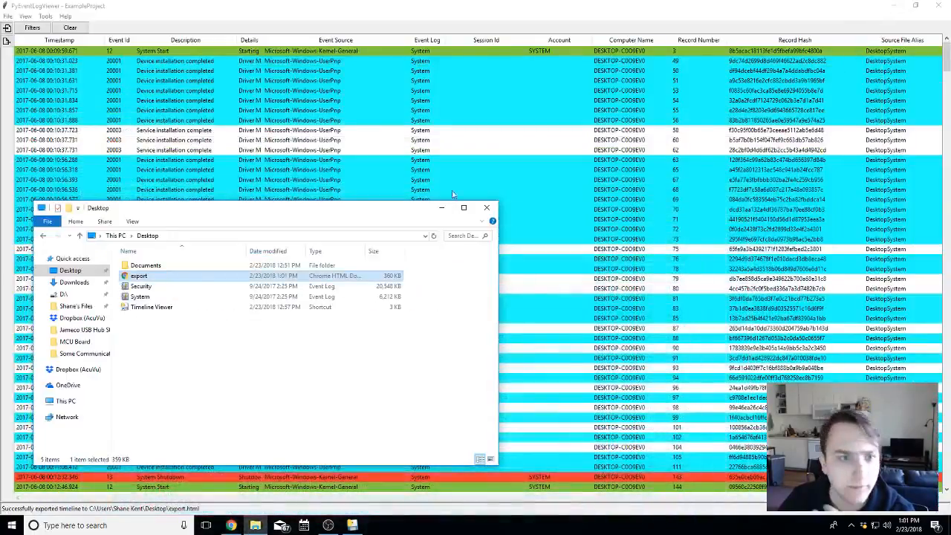
# Step: Close PyEventLogViewer and save the open ExampleProject
pyautogui.click(493, 4)
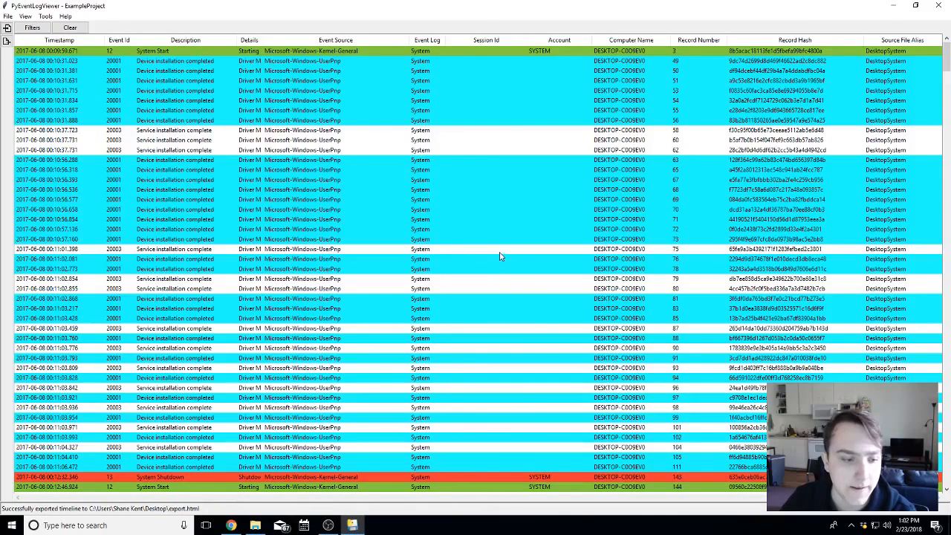
pyautogui.click(938, 5)
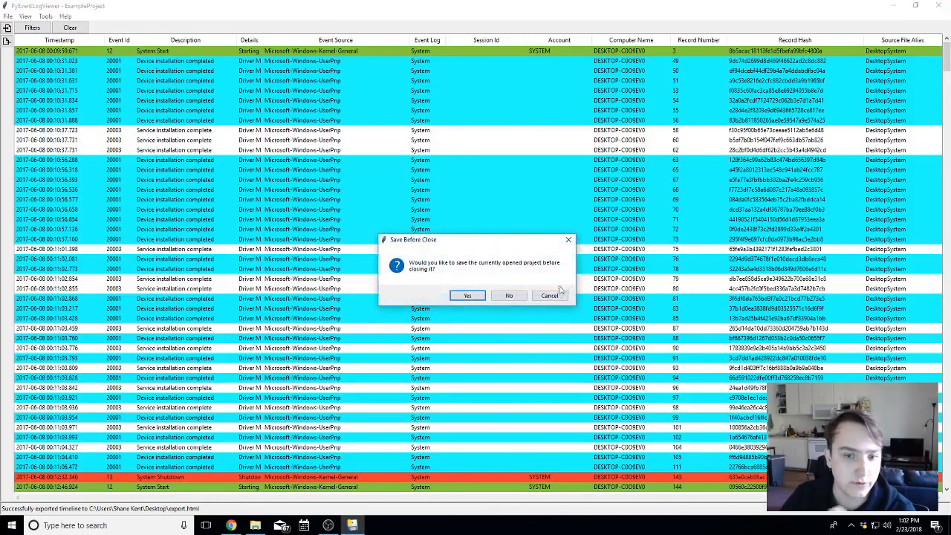
pyautogui.click(482, 298)
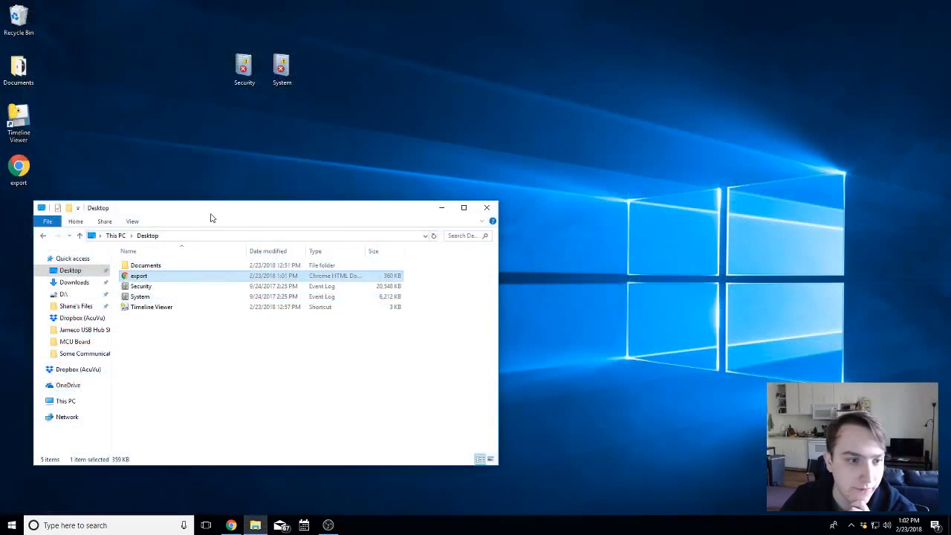
# Step: Search Windows for "uninstall" to open the Apps & features settings, and widen the Settings window
pyautogui.moveTo(210, 217); pyautogui.dragTo(520, 143)
pyautogui.click(119, 524)
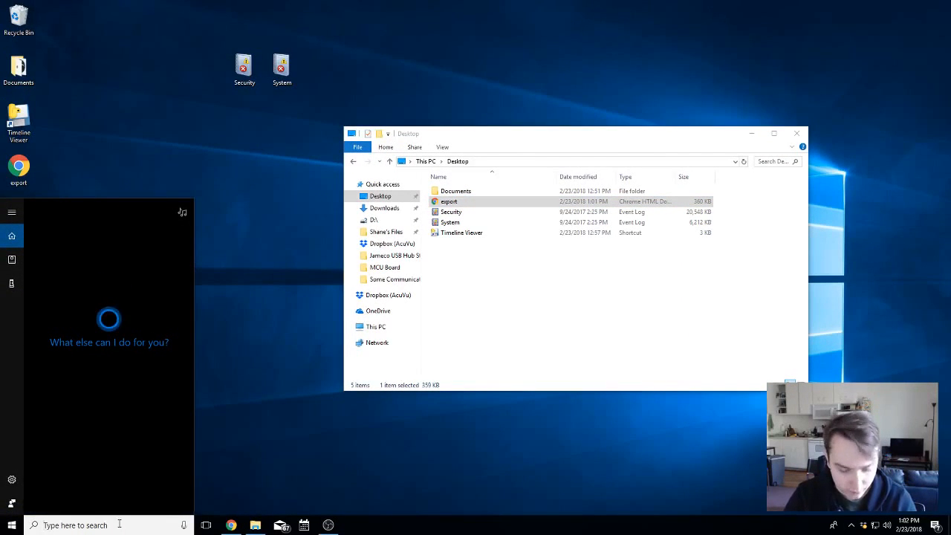
pyautogui.write('uninstall')
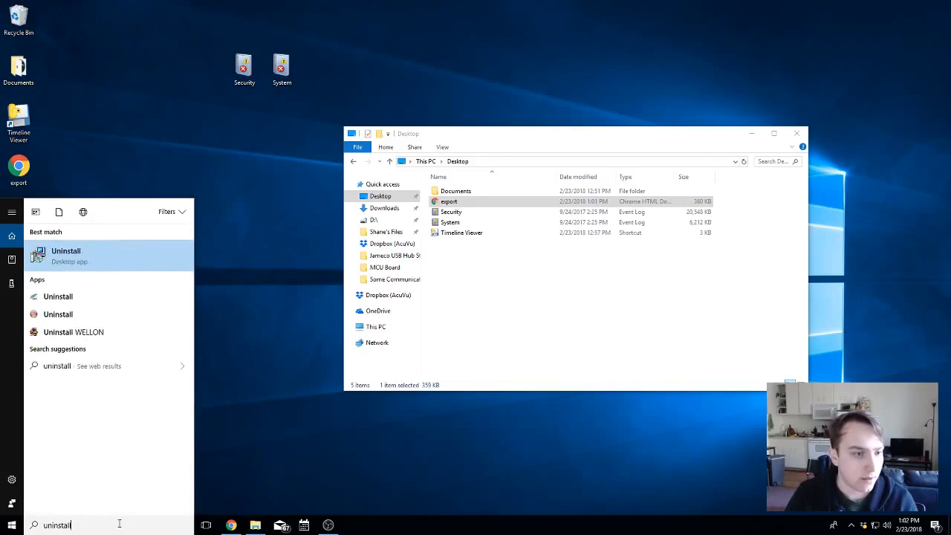
pyautogui.press('Return')
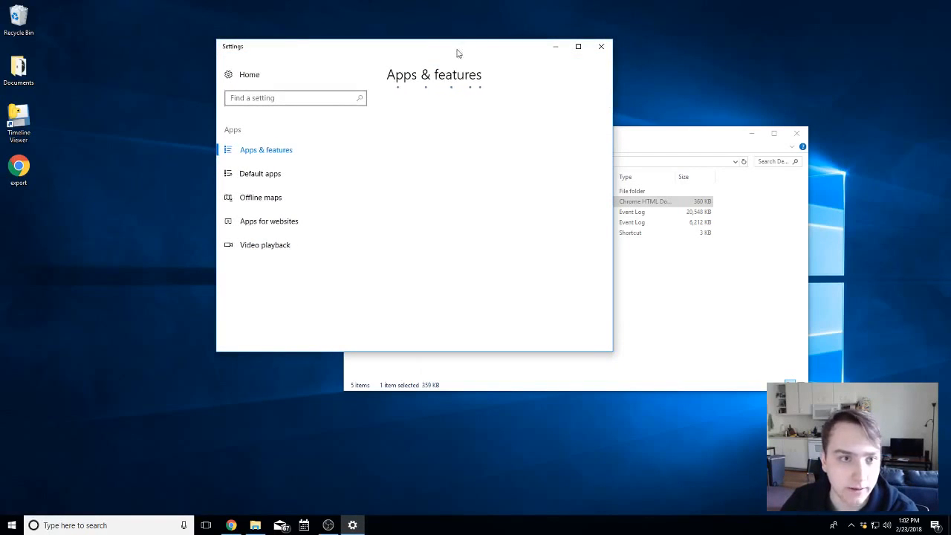
pyautogui.moveTo(456, 53); pyautogui.dragTo(363, 33)
pyautogui.scroll(-12, 438, 238)
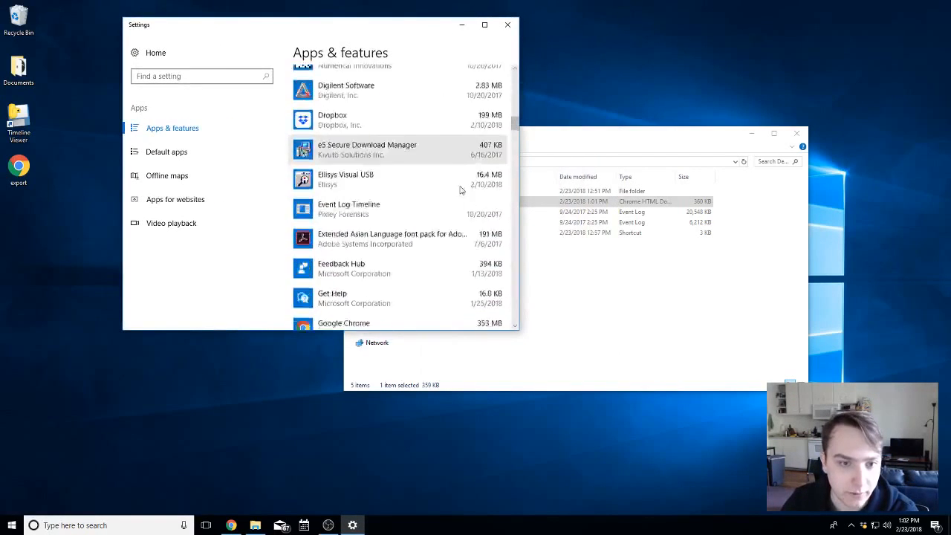
pyautogui.moveTo(517, 327); pyautogui.dragTo(759, 329)
# Step: Find PyEventLogViewer in the installed apps, uninstall it and close the Settings window
pyautogui.scroll(-8, 457, 215)
pyautogui.scroll(-15, 454, 215)
pyautogui.scroll(-3, 451, 218)
pyautogui.scroll(2, 442, 216)
pyautogui.scroll(3, 439, 215)
pyautogui.scroll(-5, 439, 213)
pyautogui.scroll(-2, 442, 267)
pyautogui.click(425, 243)
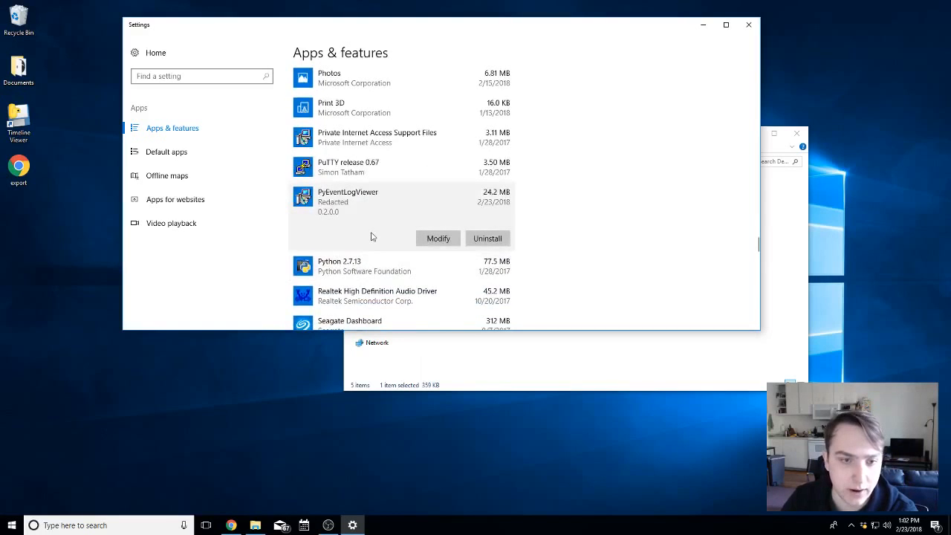
pyautogui.click(490, 239)
pyautogui.click(522, 218)
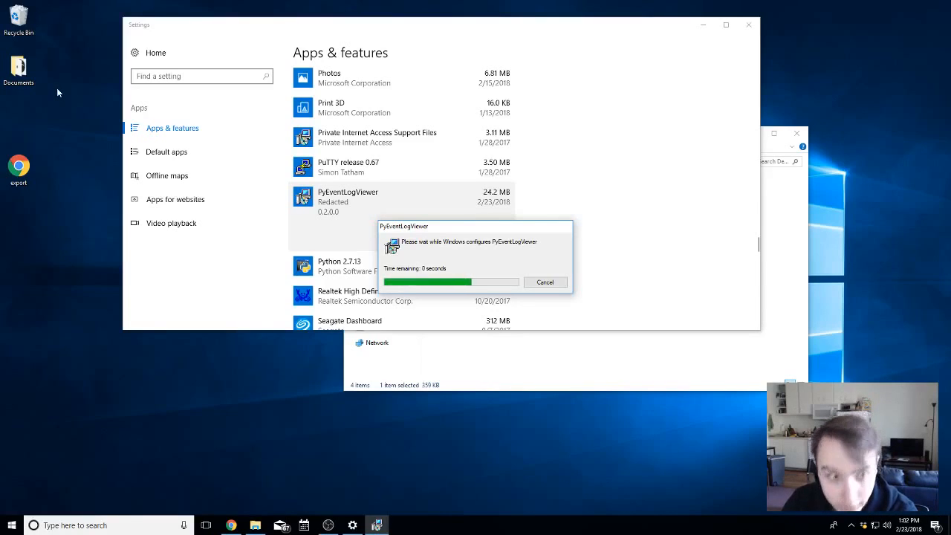
pyautogui.moveTo(228, 33); pyautogui.dragTo(201, 88)
pyautogui.click(721, 79)
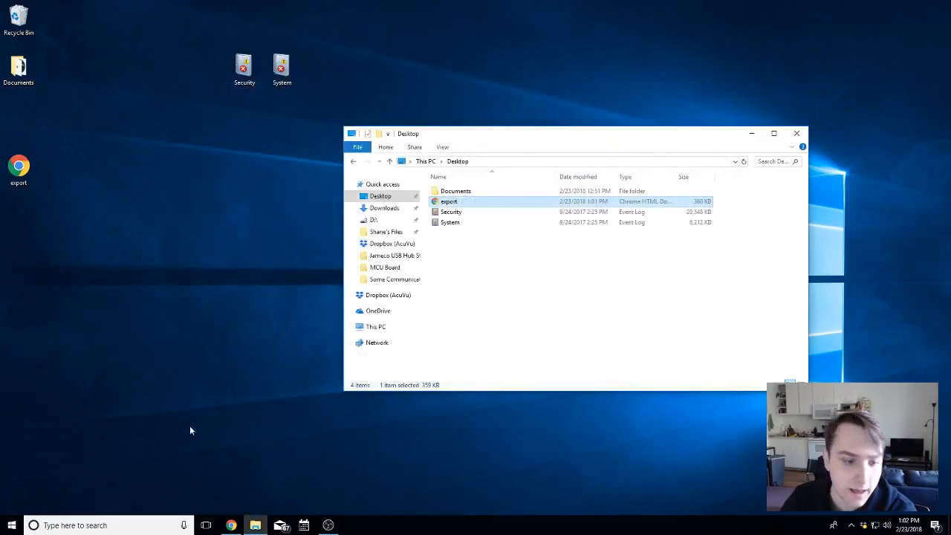
# Step: Switch to Chrome and display the PyEventLogViewer releases page on GitHub
pyautogui.click(231, 525)
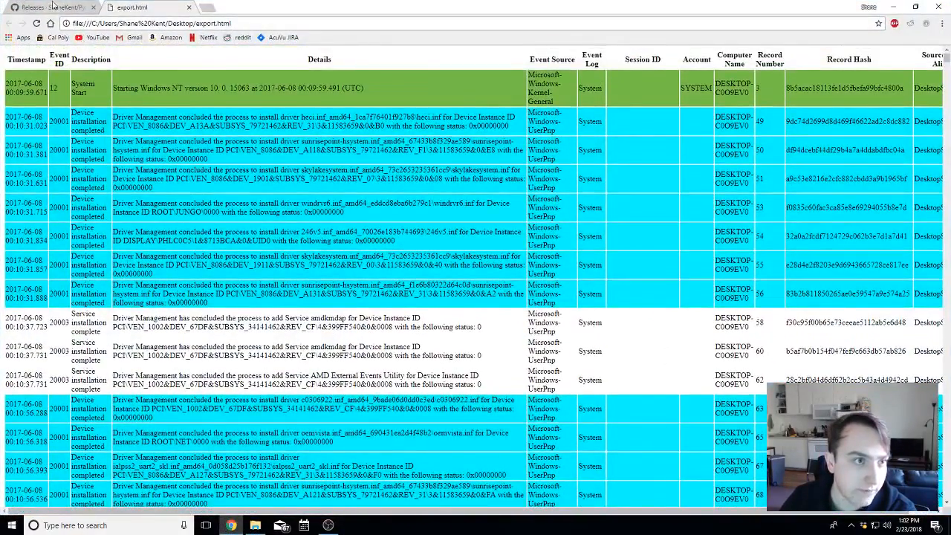
pyautogui.click(54, 8)
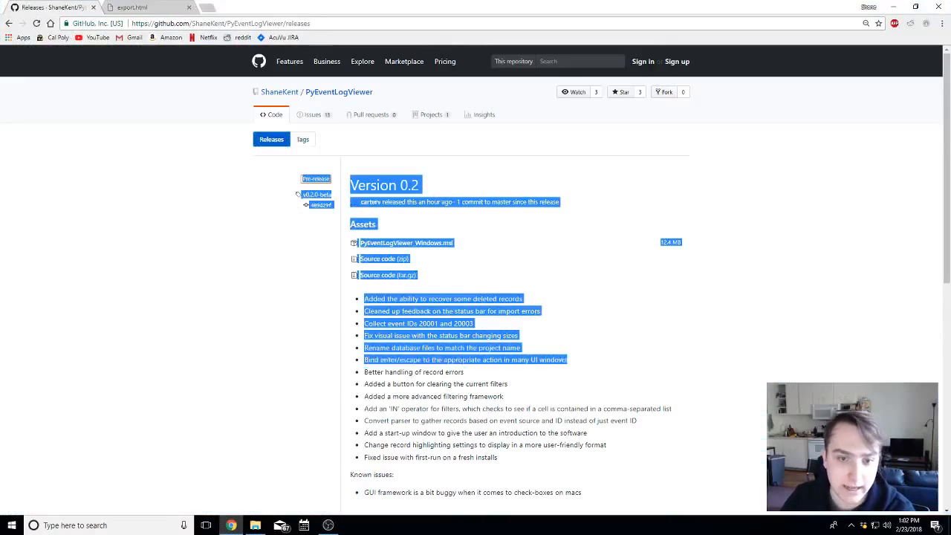